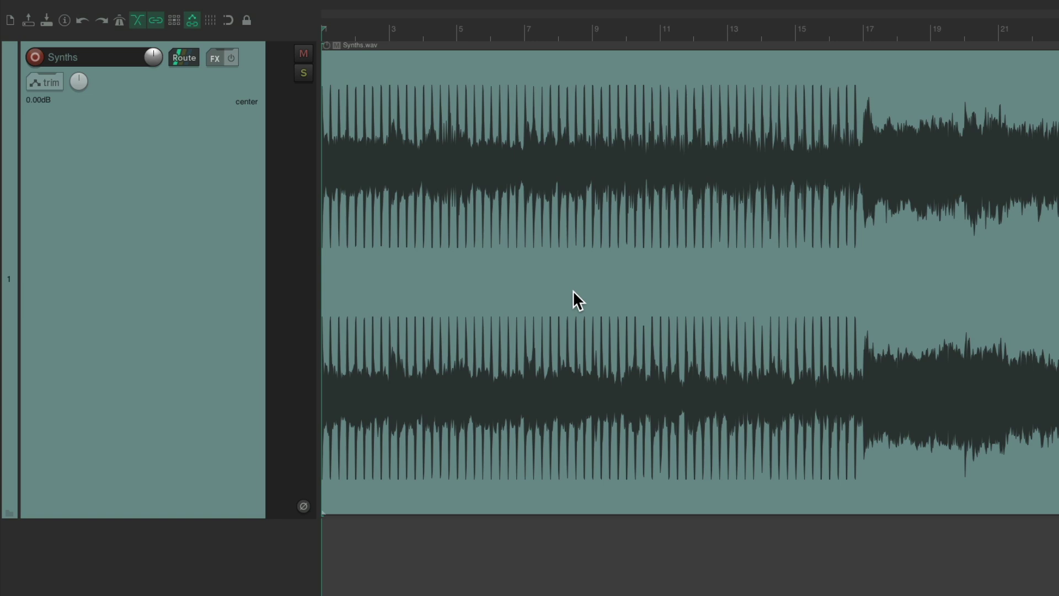
- Preview the Synths track, then add ReaEQ (Cockos) to it by filtering the FX list for 'eq'
{"action": "key", "text": "space"}
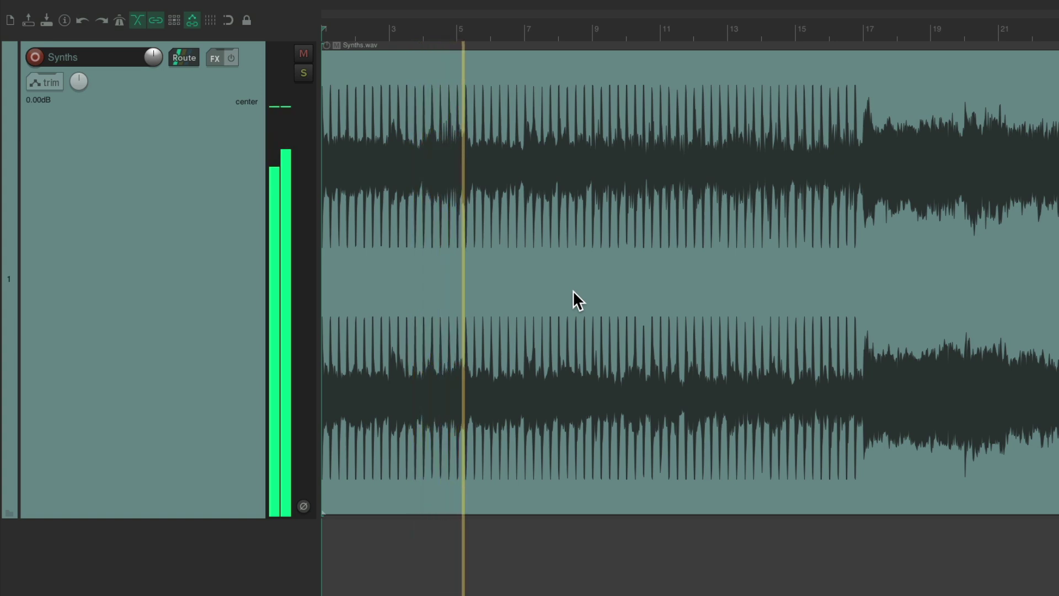
{"action": "key", "text": "space"}
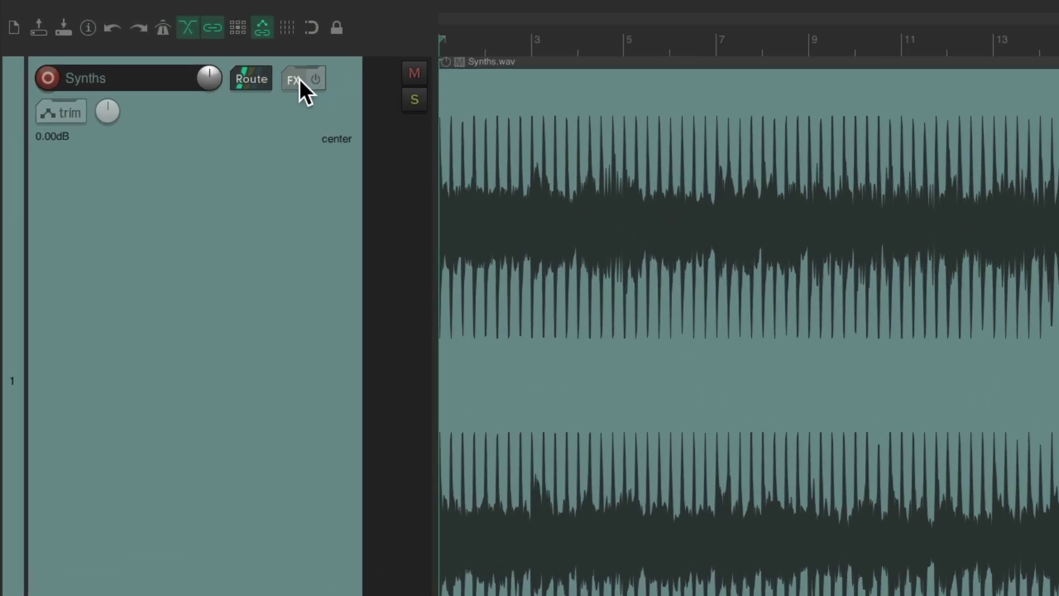
{"action": "left_click", "coordinate": [214, 58]}
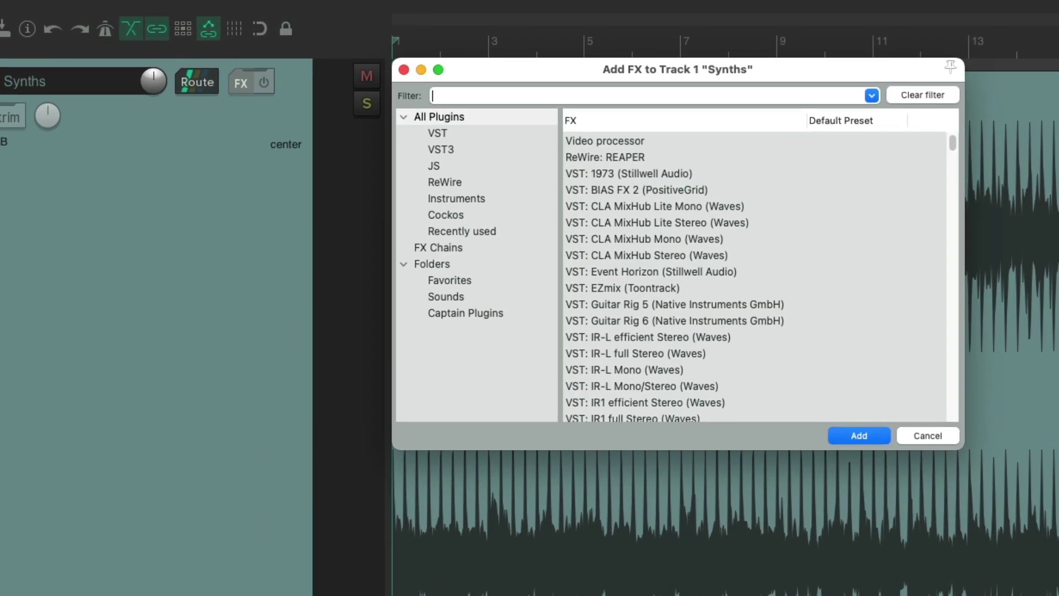
{"action": "type", "text": "eq"}
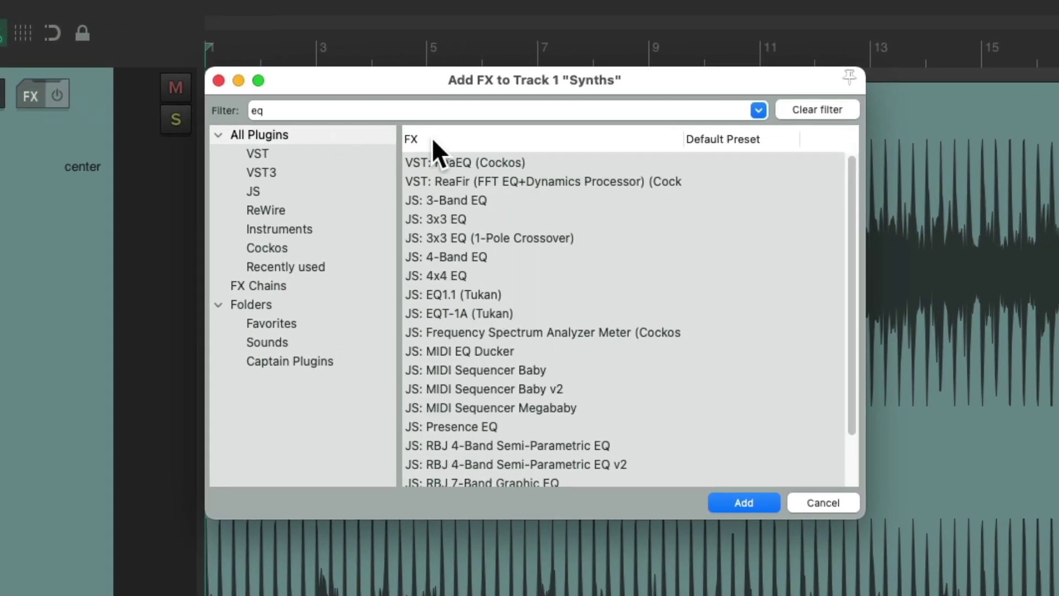
{"action": "left_click", "coordinate": [553, 157]}
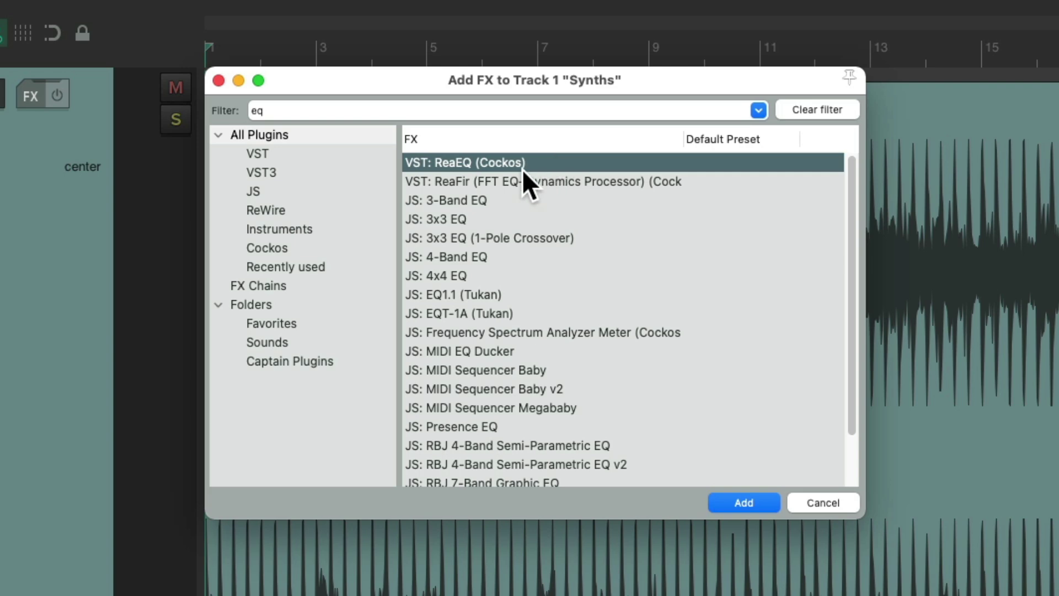
{"action": "double_click", "coordinate": [538, 163]}
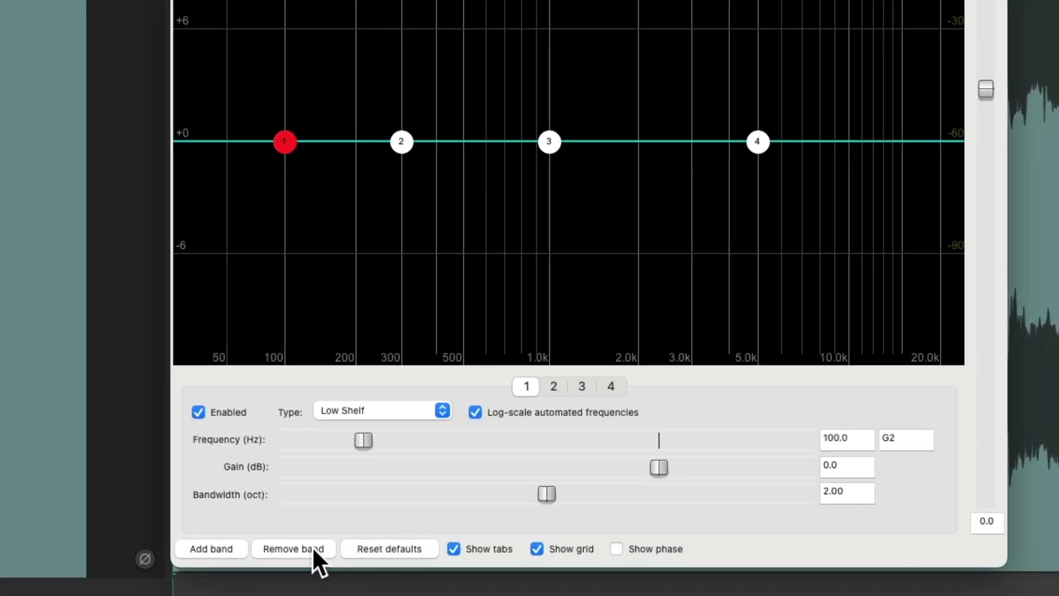
- Remove the extra bands so only band 1 at 5000 Hz remains, and set its type to Band
{"action": "left_click", "coordinate": [309, 543]}
{"action": "left_click", "coordinate": [307, 541]}
{"action": "left_click", "coordinate": [307, 541]}
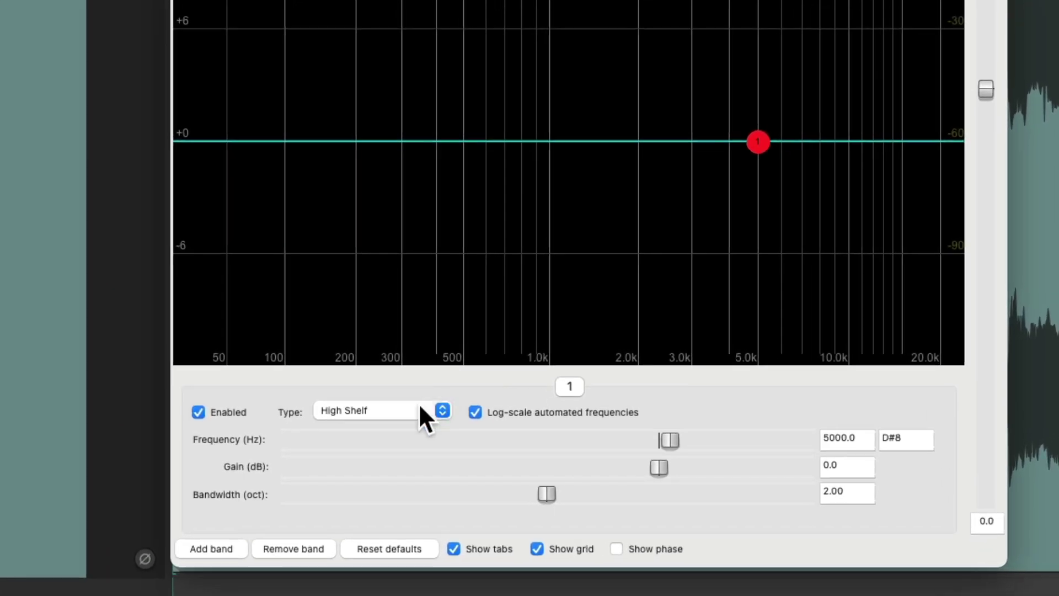
{"action": "left_click", "coordinate": [418, 460]}
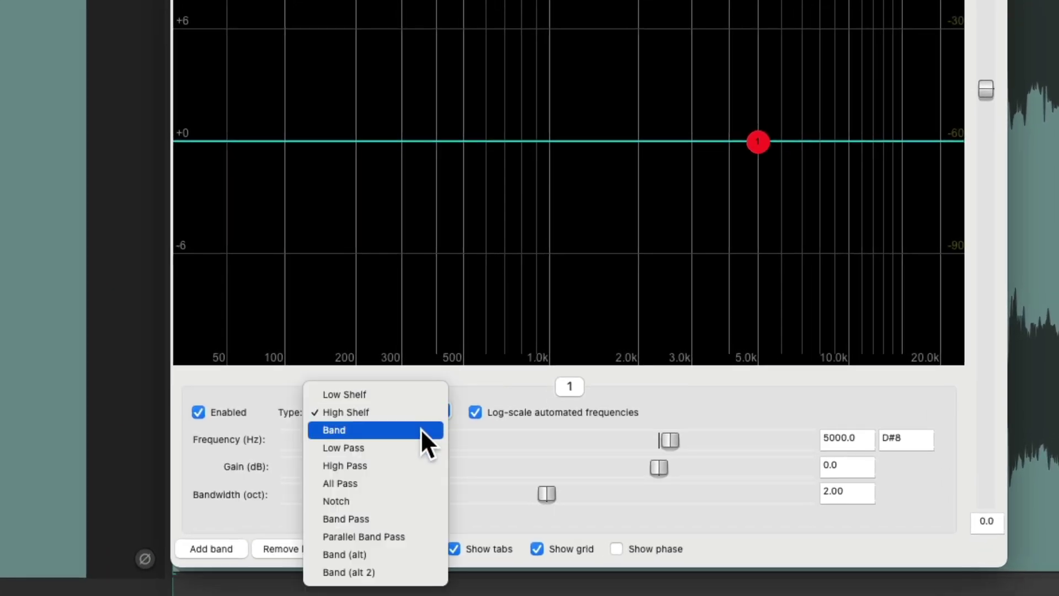
{"action": "left_click", "coordinate": [420, 428]}
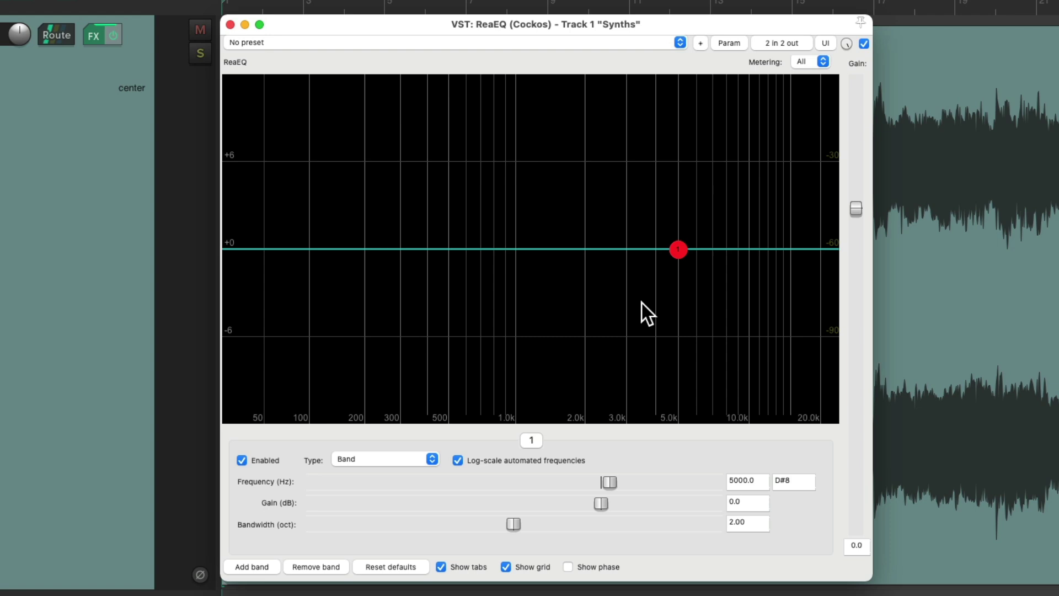
- Shape band 1 into a gentle +2.6 dB bell near 4859 Hz with 2.27-octave bandwidth
{"action": "left_click_drag", "start_coordinate": [679, 249], "coordinate": [675, 184]}
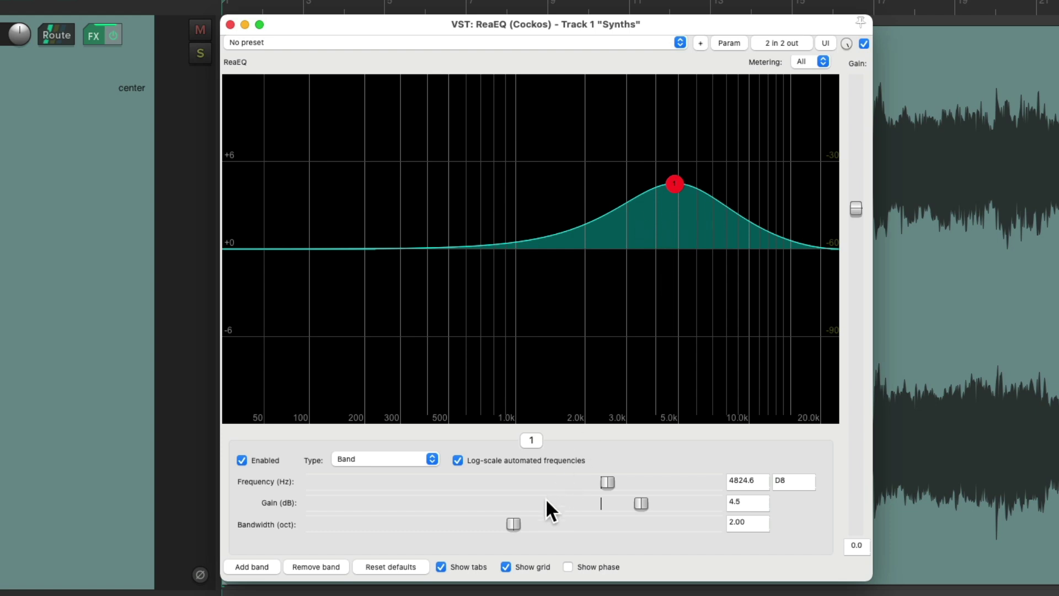
{"action": "left_click_drag", "start_coordinate": [512, 520], "coordinate": [592, 526]}
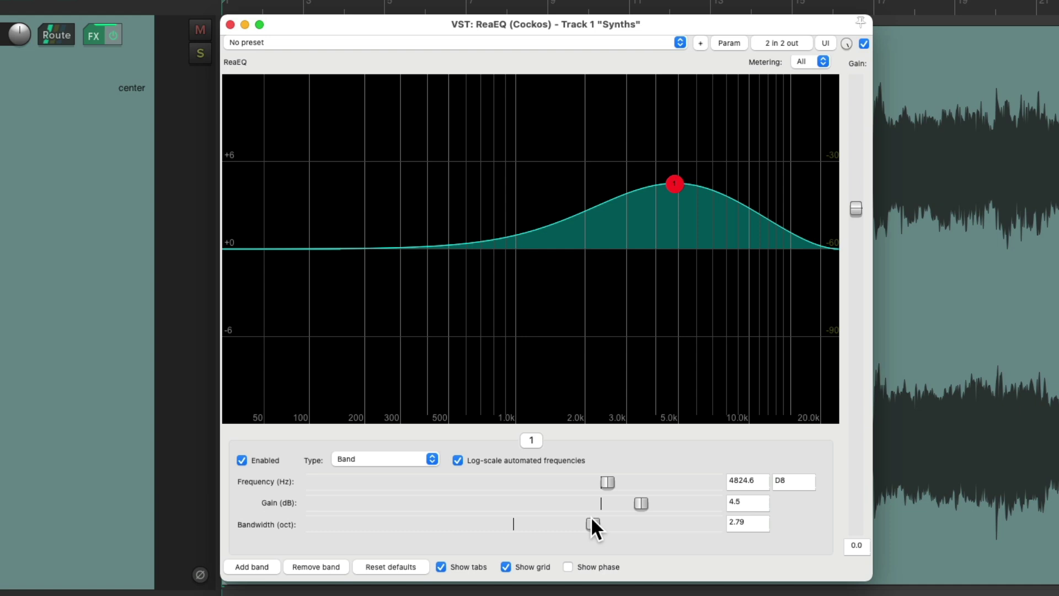
{"action": "double_click", "coordinate": [591, 521]}
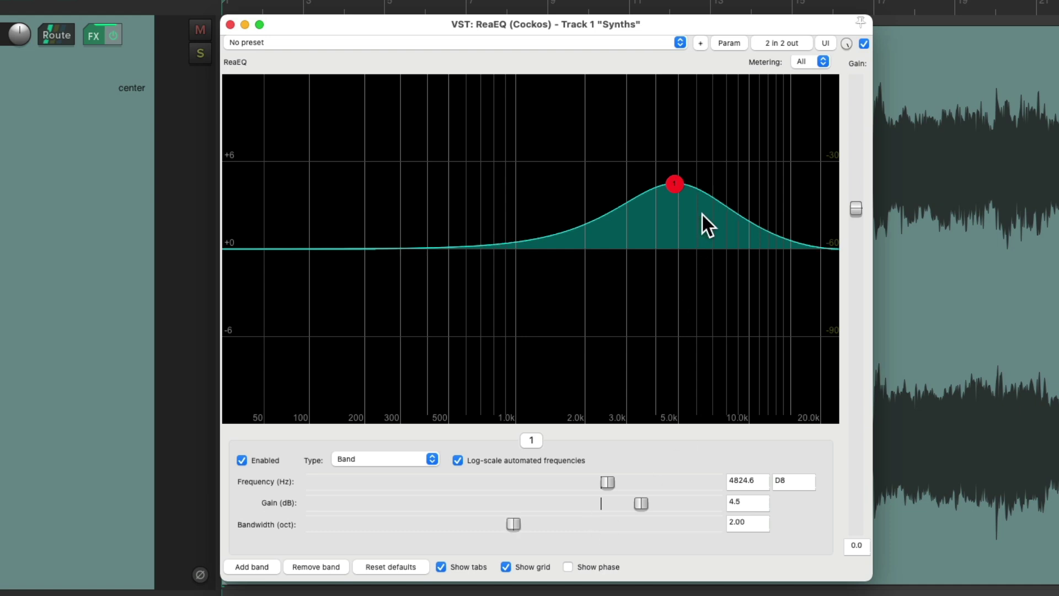
{"action": "mouse_move", "coordinate": [678, 187]}
{"action": "left_mouse_down"}
{"action": "mouse_move", "coordinate": [679, 165]}
{"action": "mouse_move", "coordinate": [681, 198]}
{"action": "mouse_move", "coordinate": [684, 154]}
{"action": "mouse_move", "coordinate": [684, 193]}
{"action": "mouse_move", "coordinate": [681, 170]}
{"action": "mouse_move", "coordinate": [622, 172]}
{"action": "mouse_move", "coordinate": [686, 182]}
{"action": "mouse_move", "coordinate": [633, 186]}
{"action": "mouse_move", "coordinate": [680, 180]}
{"action": "left_mouse_up"}
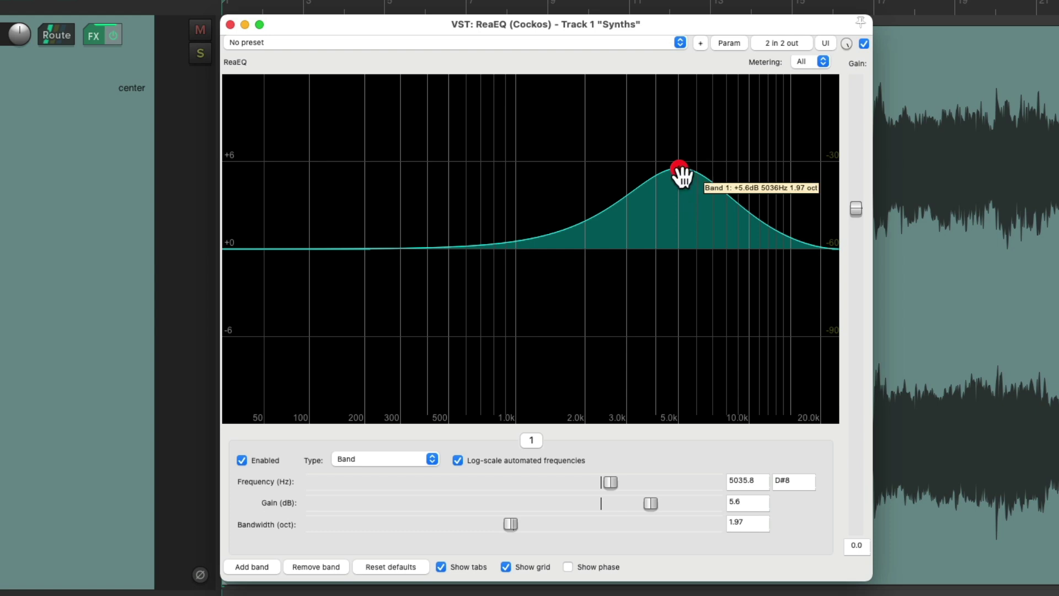
{"action": "left_click_drag", "start_coordinate": [681, 173], "coordinate": [678, 120]}
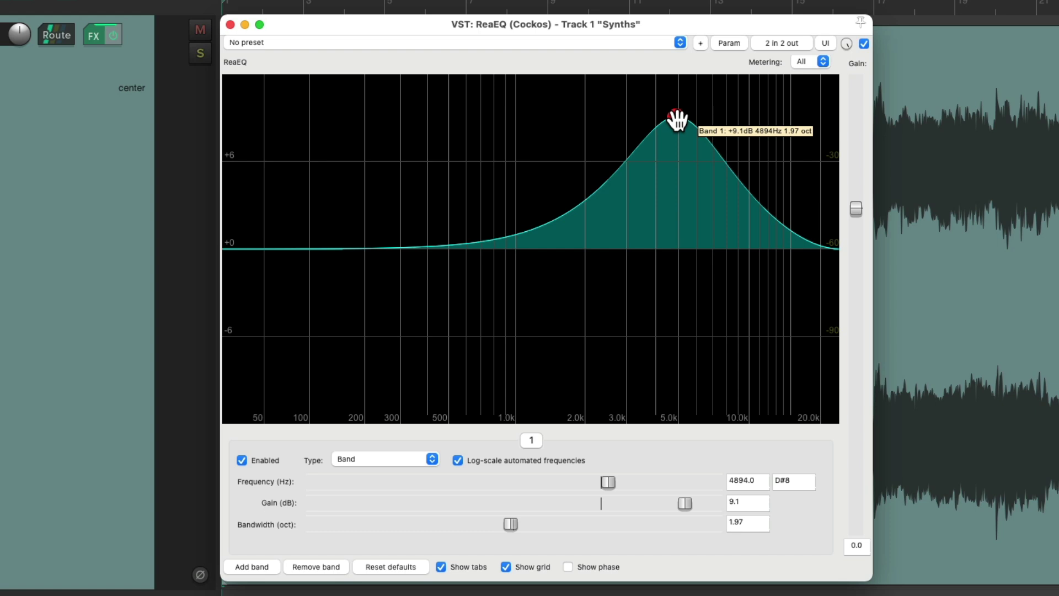
{"action": "scroll", "coordinate": [678, 119], "scroll_direction": "down", "scroll_amount": 10}
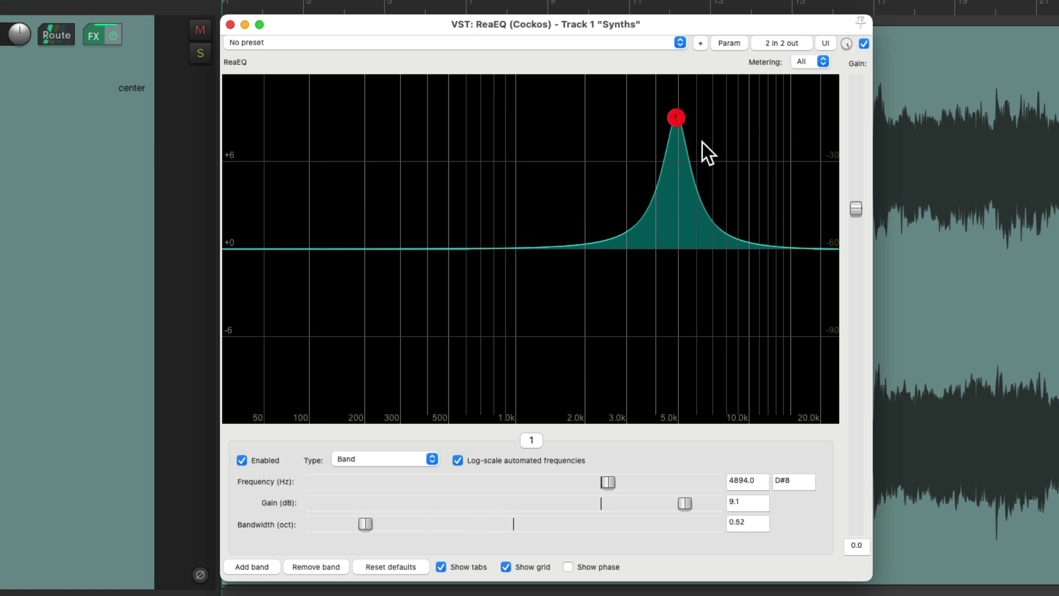
{"action": "left_click_drag", "start_coordinate": [678, 120], "coordinate": [677, 214]}
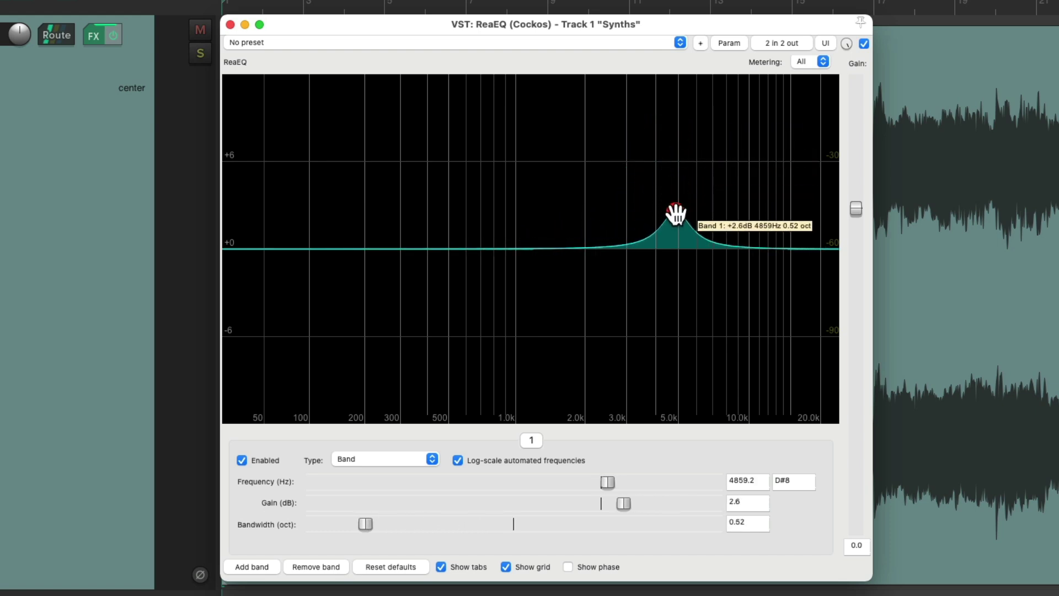
{"action": "scroll", "coordinate": [677, 214], "scroll_direction": "up", "scroll_amount": 12}
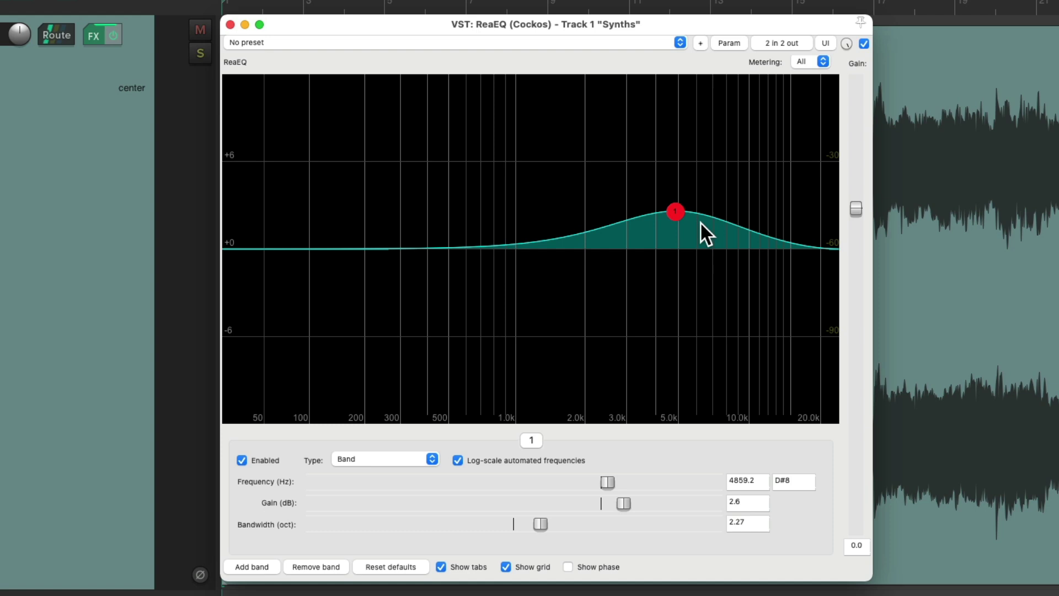
- Reset band 1 to 0 dB and 2.00 octaves, then open parameter modulation for its bandwidth
{"action": "double_click", "coordinate": [623, 502]}
{"action": "double_click", "coordinate": [540, 524]}
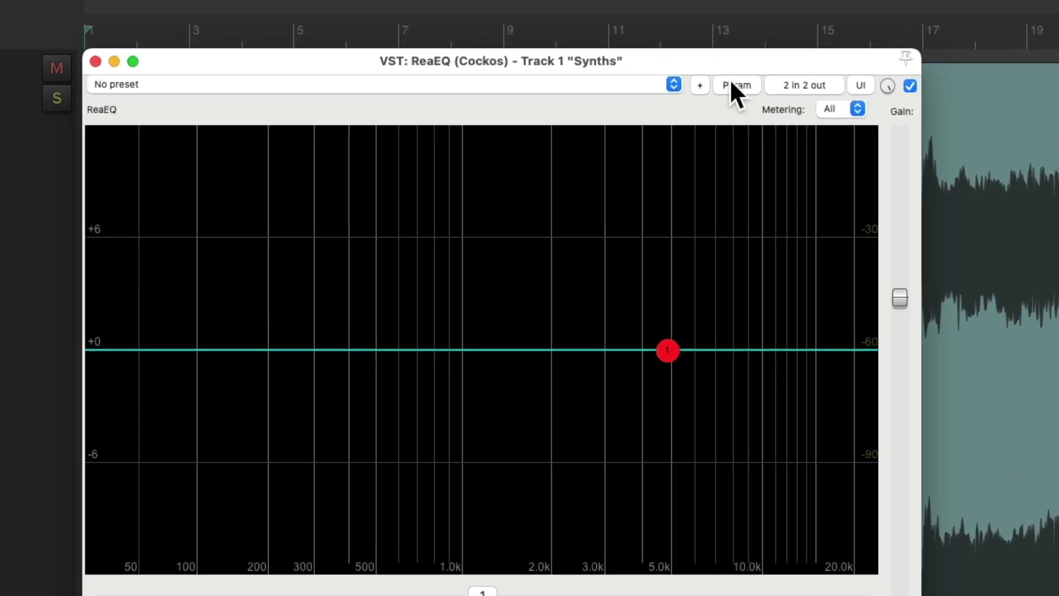
{"action": "left_click", "coordinate": [726, 43]}
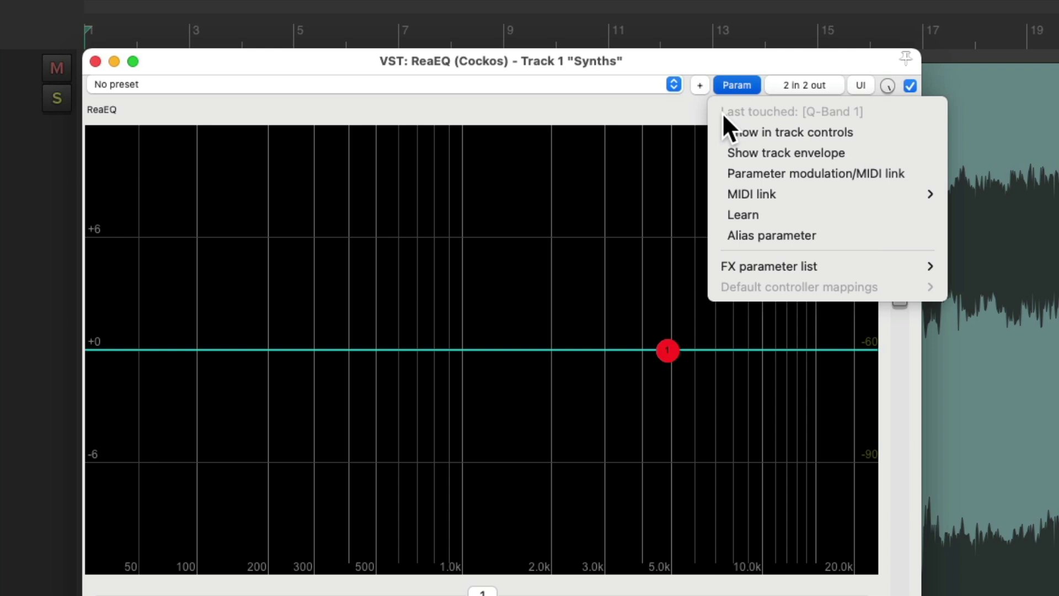
{"action": "left_click", "coordinate": [721, 174]}
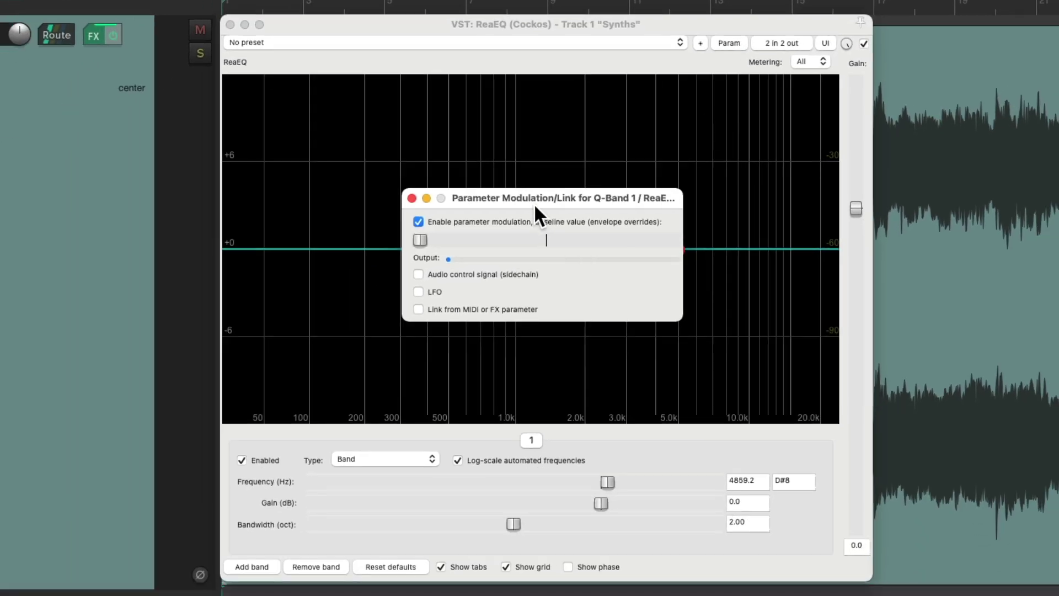
- Link Q-Band 1 to ReaEQ's own 2: Gain-Band 1 parameter via 'Link from MIDI or FX parameter'
{"action": "left_click_drag", "start_coordinate": [504, 197], "coordinate": [892, 75]}
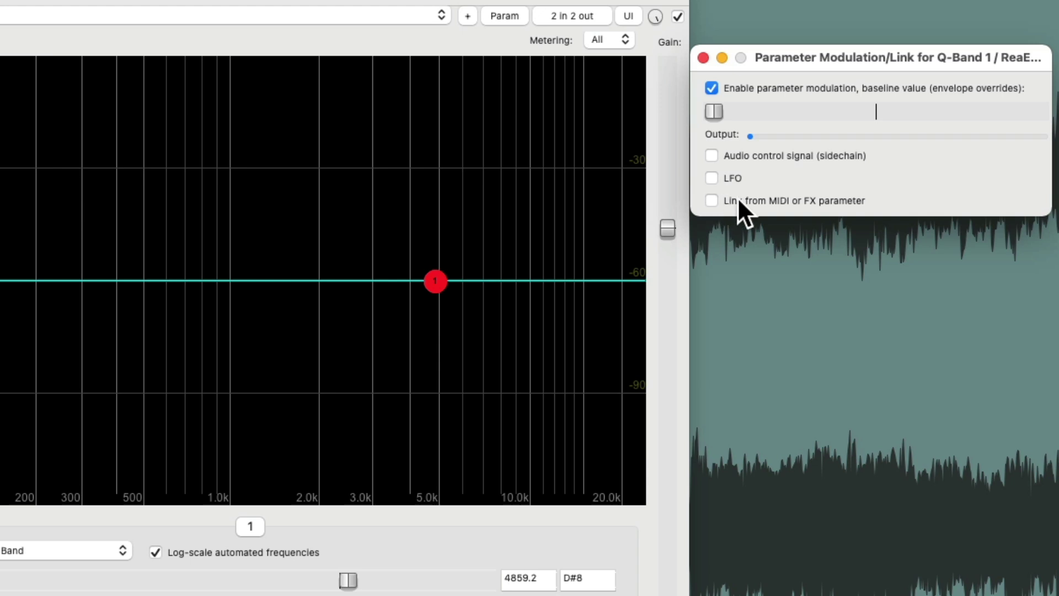
{"action": "left_click", "coordinate": [711, 200]}
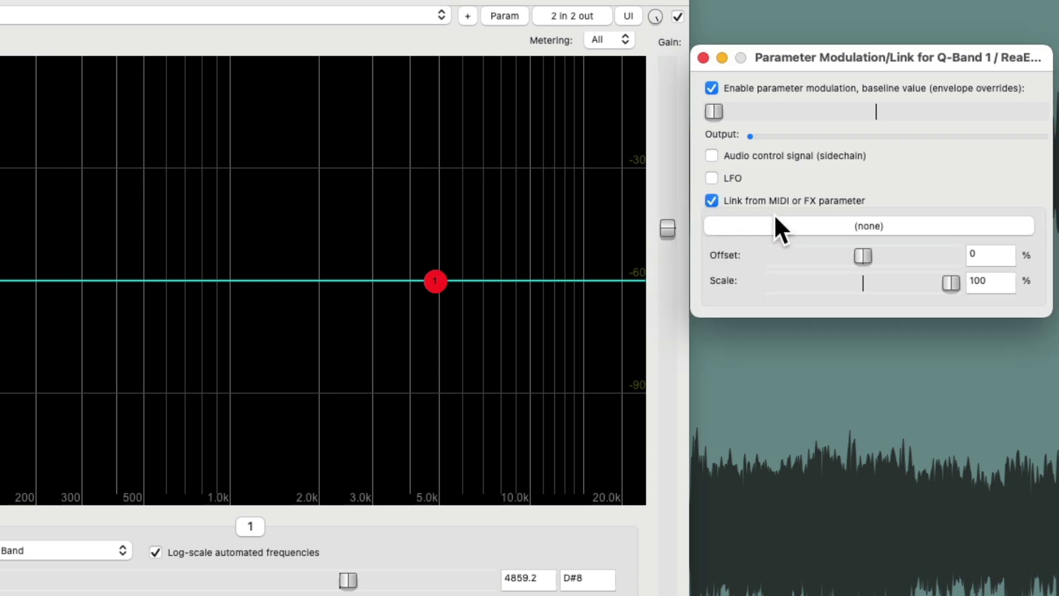
{"action": "left_click", "coordinate": [785, 226]}
{"action": "mouse_move", "coordinate": [781, 276]}
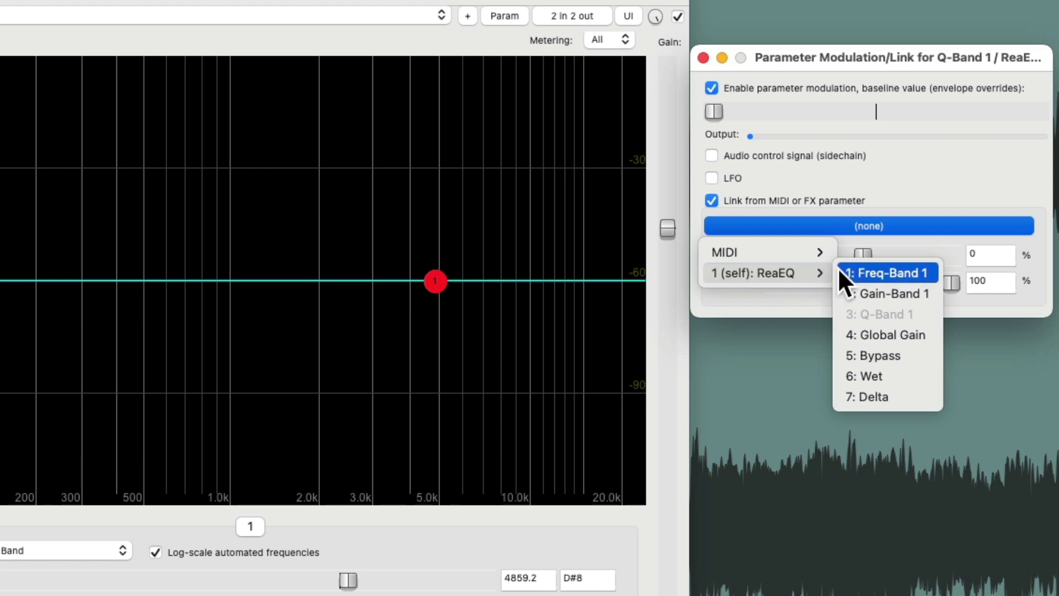
{"action": "left_click", "coordinate": [840, 293]}
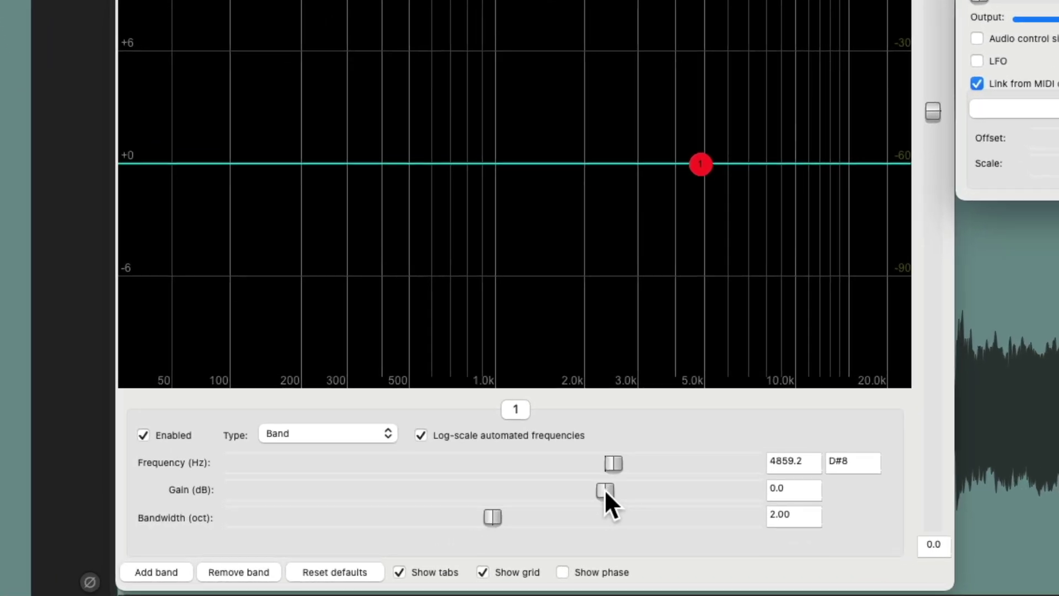
- Drag band 1's gain to test the link, ending at +5.5 dB near 5486 Hz and 2.60 octaves
{"action": "left_click_drag", "start_coordinate": [502, 503], "coordinate": [562, 503]}
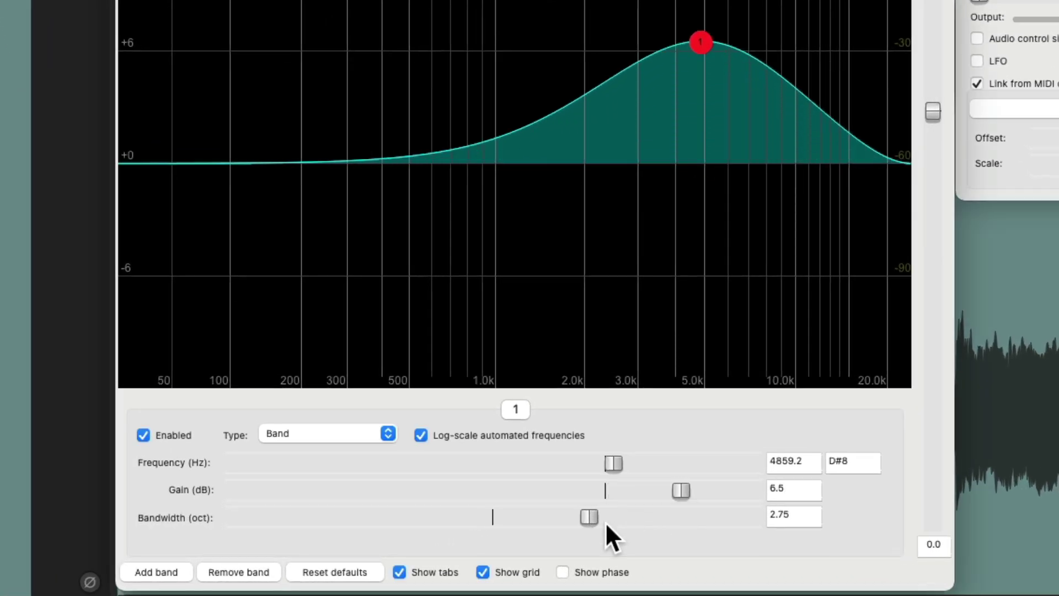
{"action": "left_click_drag", "start_coordinate": [676, 491], "coordinate": [561, 492]}
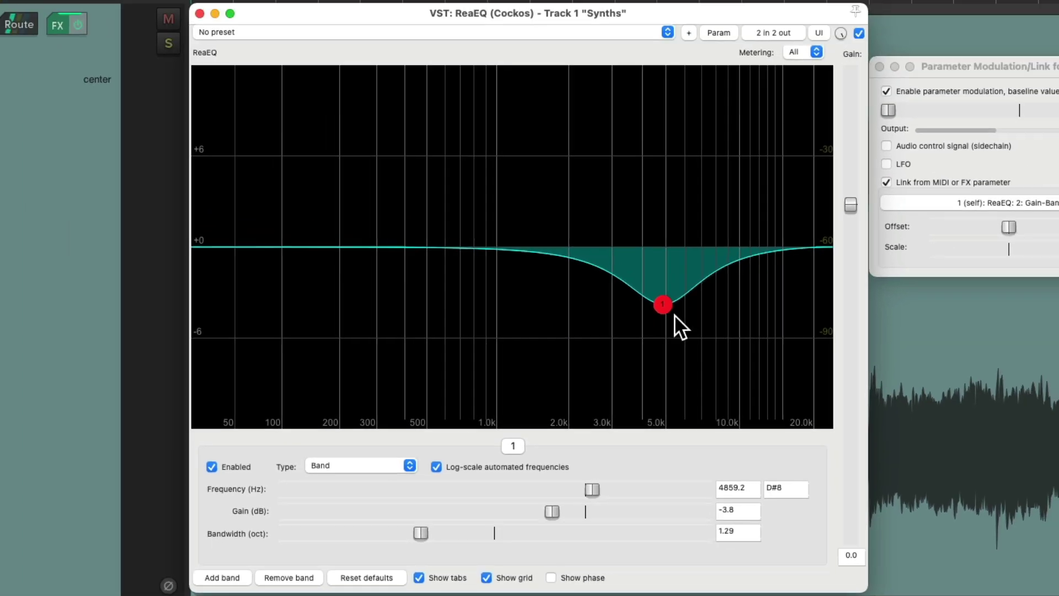
{"action": "left_click_drag", "start_coordinate": [663, 305], "coordinate": [653, 349]}
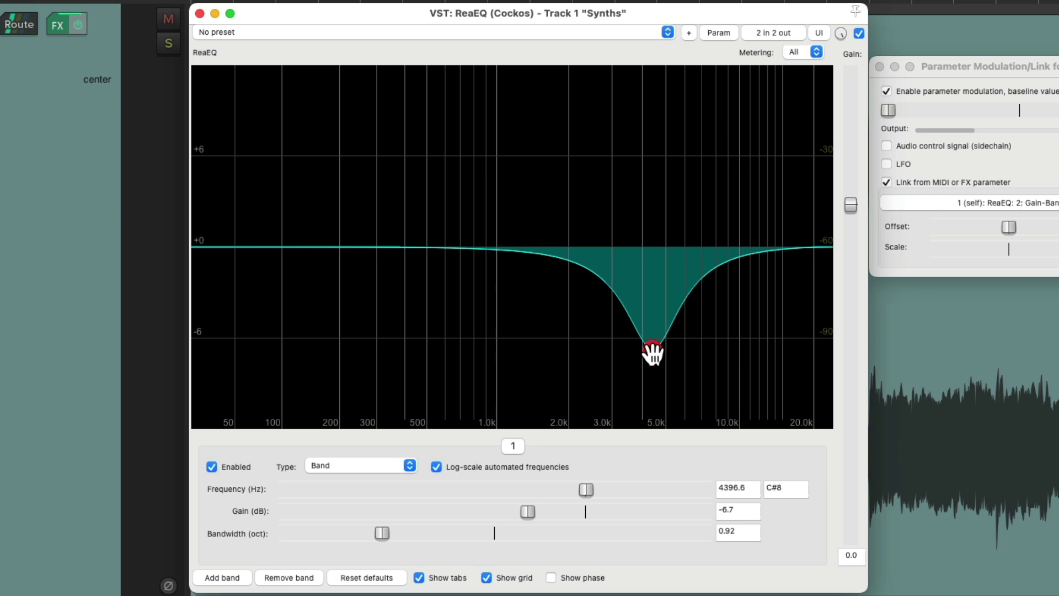
{"action": "left_click_drag", "start_coordinate": [653, 352], "coordinate": [676, 167]}
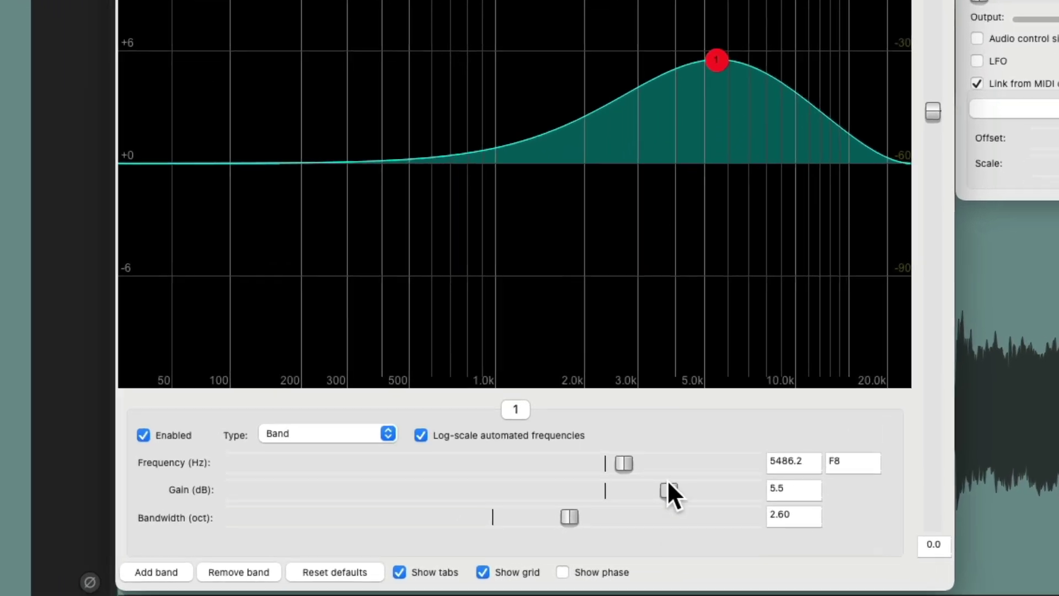
- Reset gain, max the baseline, set link scale to -100, then boost to +2.3 dB (1.80 octaves)
{"action": "double_click", "coordinate": [638, 515]}
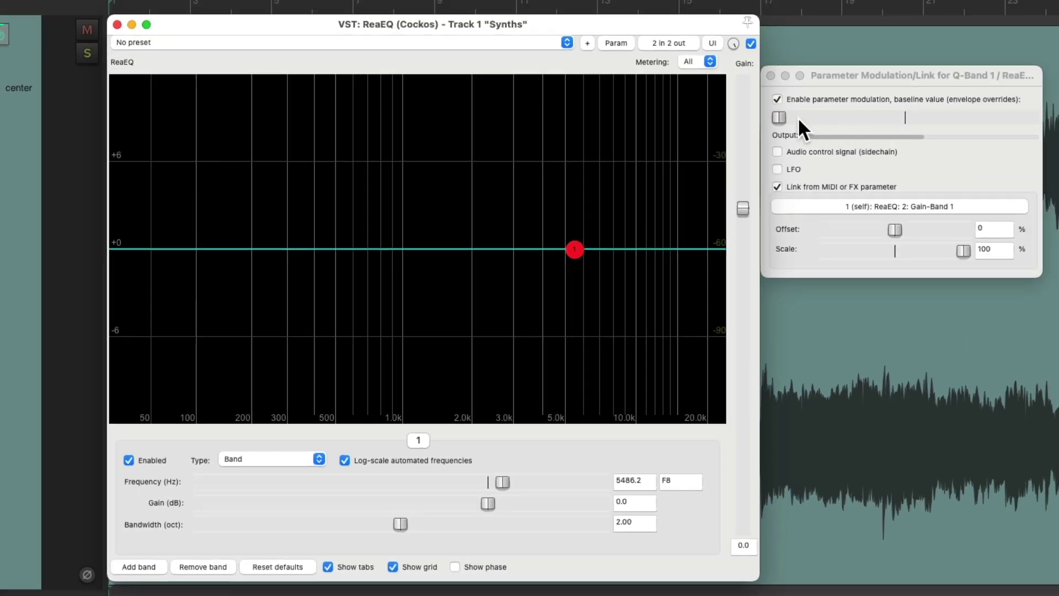
{"action": "left_click_drag", "start_coordinate": [798, 117], "coordinate": [816, 117]}
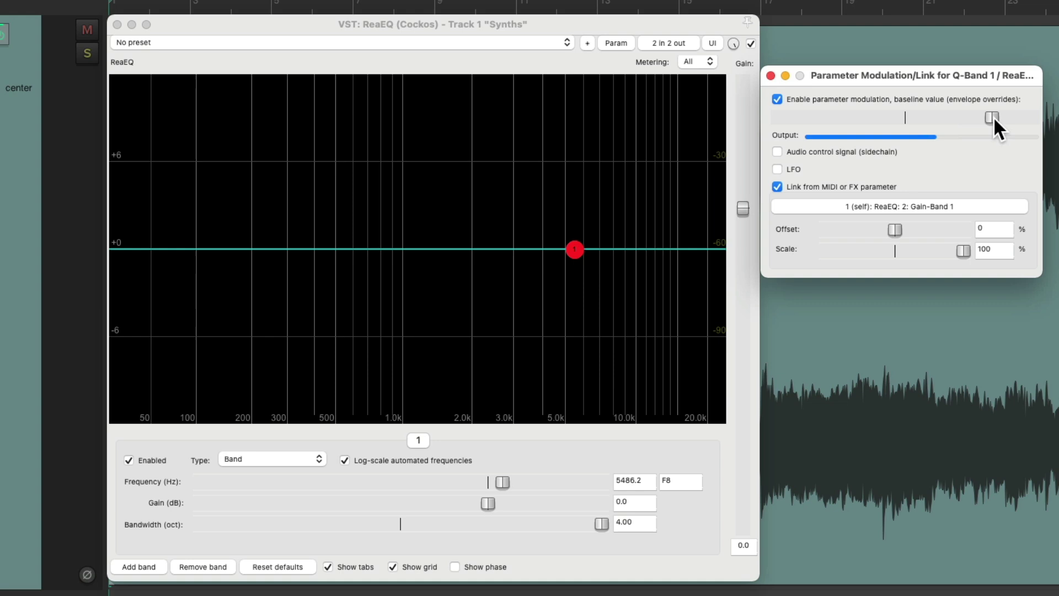
{"action": "left_click_drag", "start_coordinate": [964, 249], "coordinate": [801, 246]}
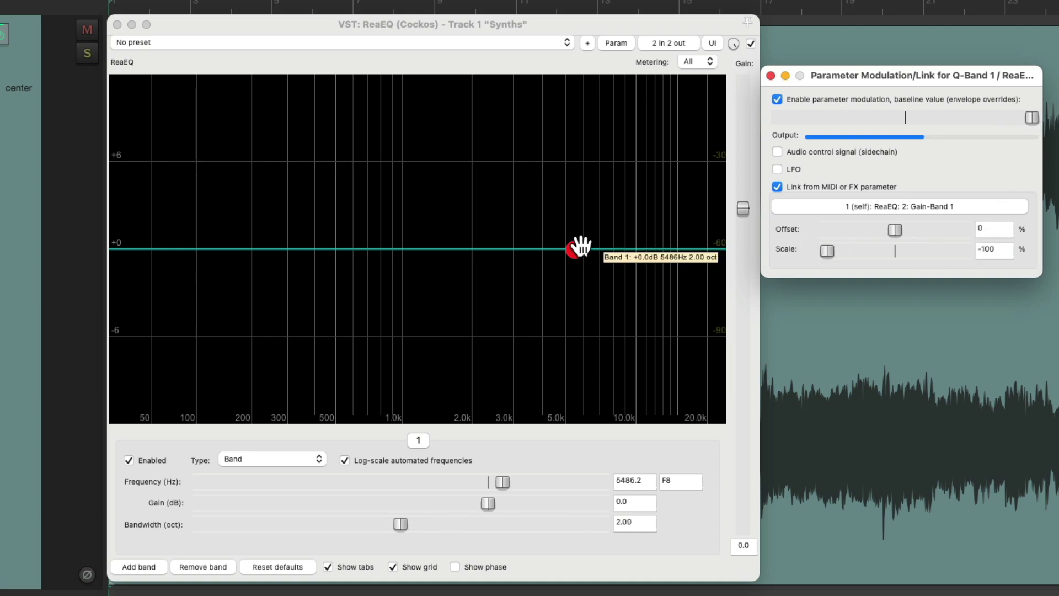
{"action": "left_click_drag", "start_coordinate": [577, 247], "coordinate": [565, 211]}
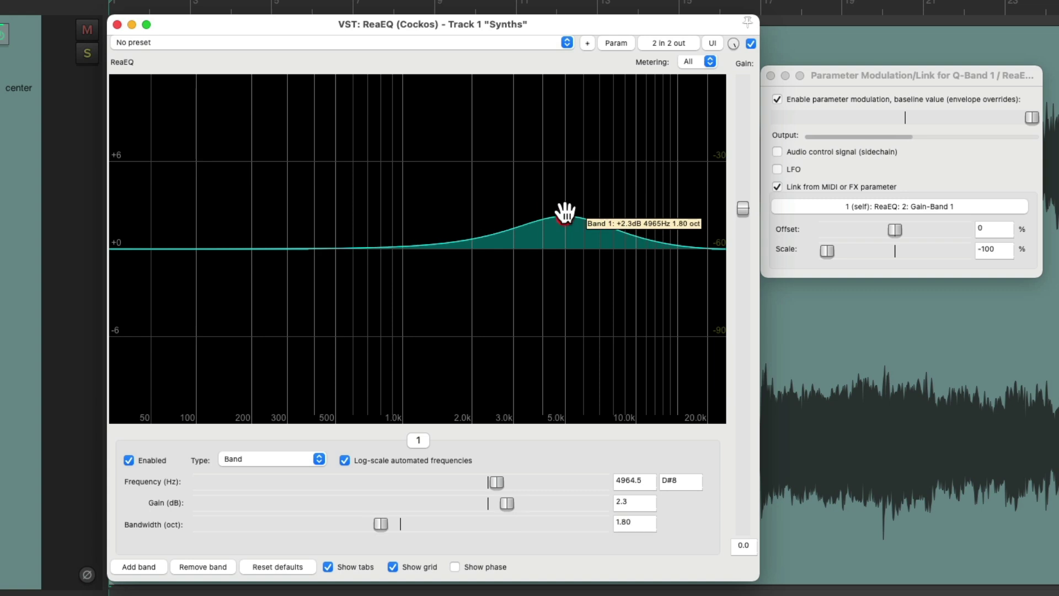
- Move the band around during playback, try a manual bandwidth change, then reset it to the linked value
{"action": "left_click_drag", "start_coordinate": [565, 220], "coordinate": [497, 100]}
{"action": "key", "text": "space"}
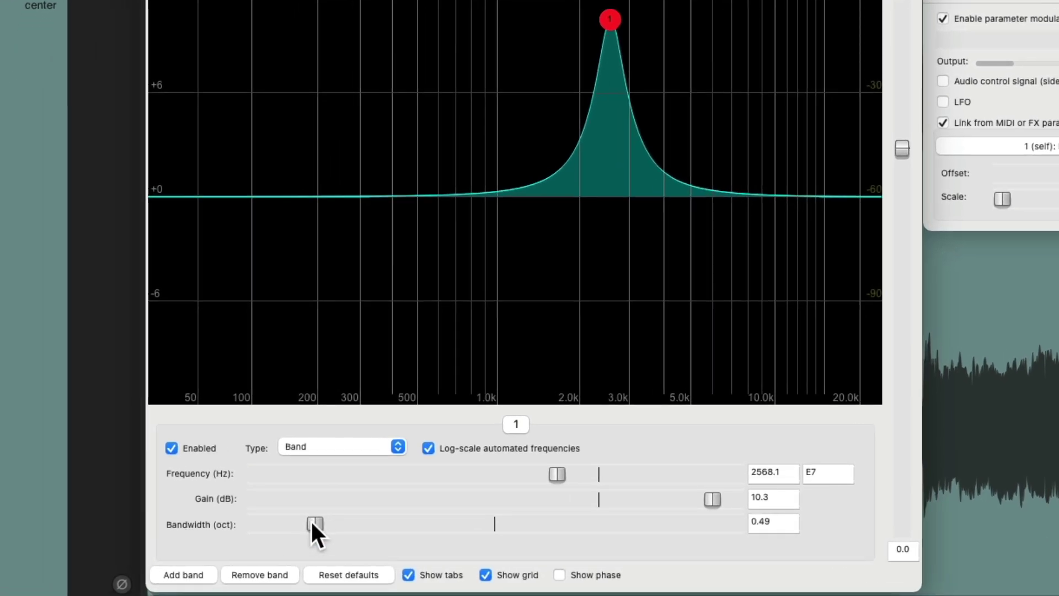
{"action": "left_click_drag", "start_coordinate": [312, 523], "coordinate": [391, 530]}
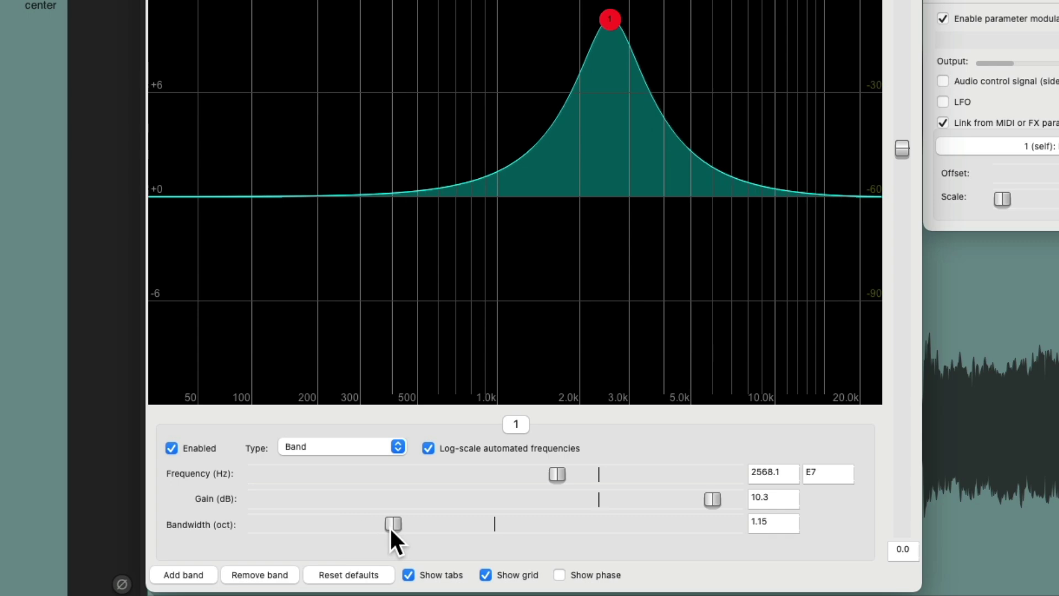
{"action": "double_click", "coordinate": [390, 528]}
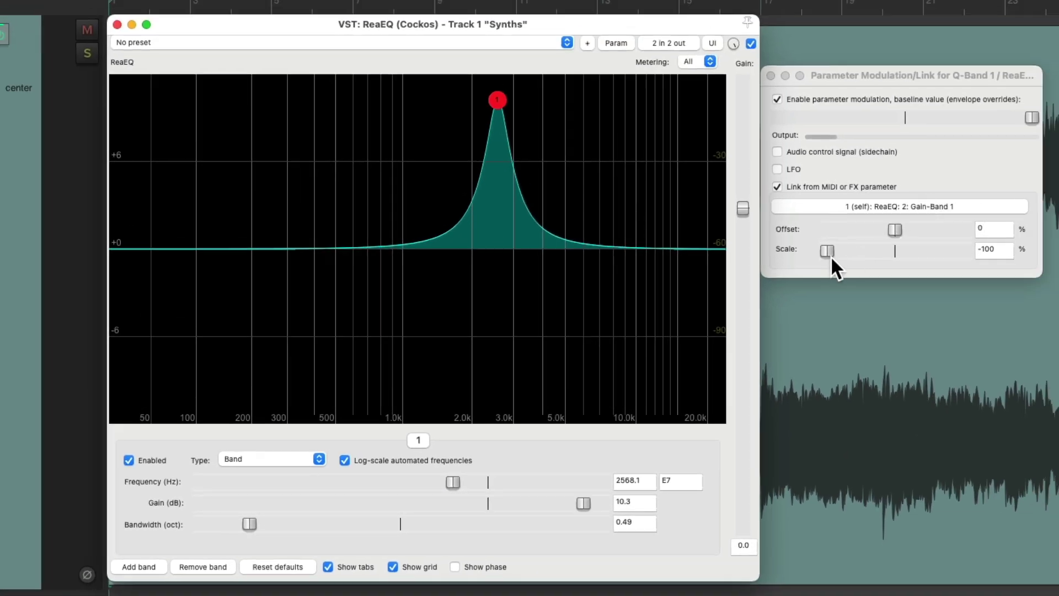
- Tweak link scale and offset, reset offset to 0, and sweep the band to +9.4 dB near 6019 Hz
{"action": "mouse_move", "coordinate": [831, 251]}
{"action": "left_mouse_down"}
{"action": "mouse_move", "coordinate": [847, 254]}
{"action": "mouse_move", "coordinate": [827, 251]}
{"action": "left_mouse_up"}
{"action": "mouse_move", "coordinate": [889, 230]}
{"action": "left_mouse_down"}
{"action": "mouse_move", "coordinate": [880, 228]}
{"action": "mouse_move", "coordinate": [898, 229]}
{"action": "mouse_move", "coordinate": [879, 230]}
{"action": "left_mouse_up"}
{"action": "double_click", "coordinate": [880, 229]}
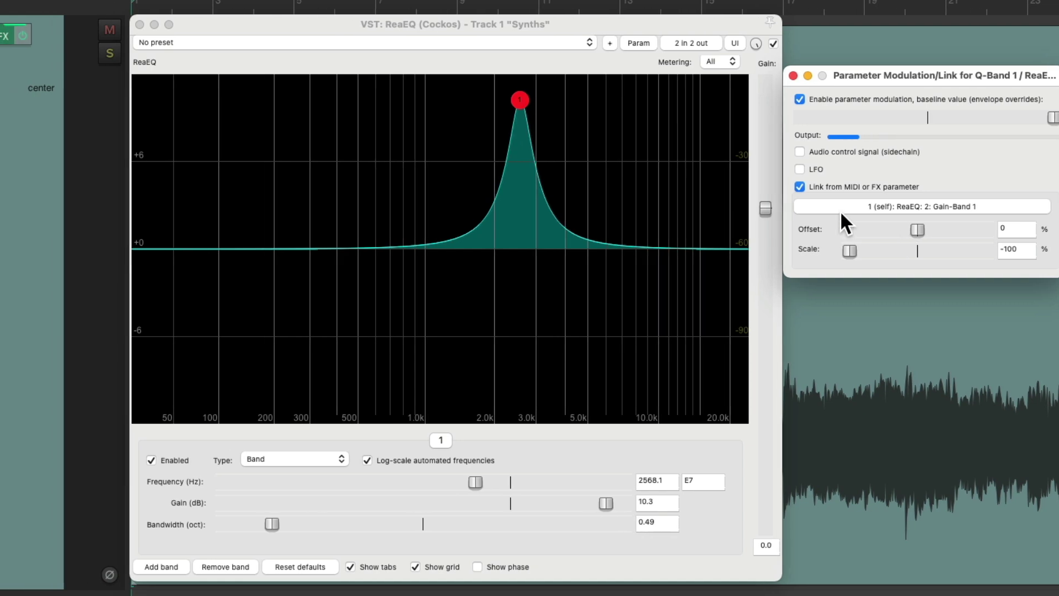
{"action": "left_click_drag", "start_coordinate": [611, 101], "coordinate": [632, 114]}
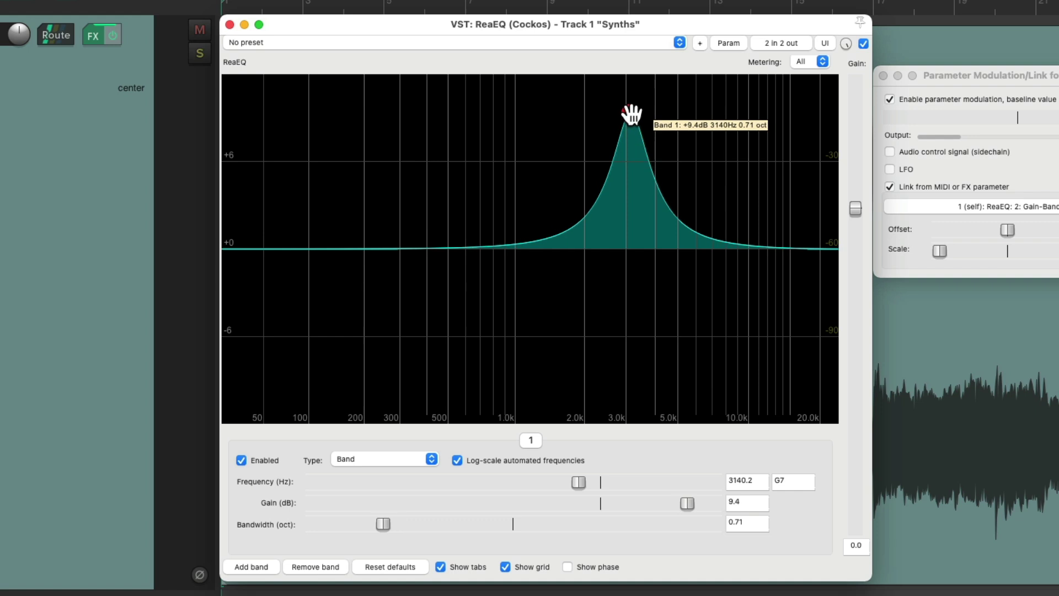
{"action": "key", "text": "space"}
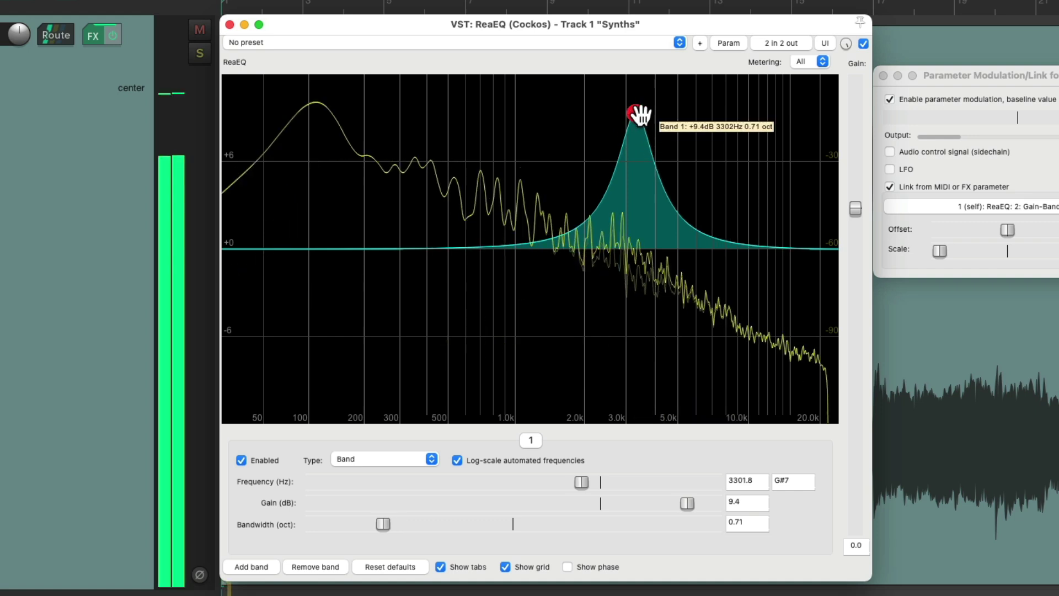
{"action": "left_click_drag", "start_coordinate": [632, 113], "coordinate": [698, 114]}
{"action": "key", "text": "space"}
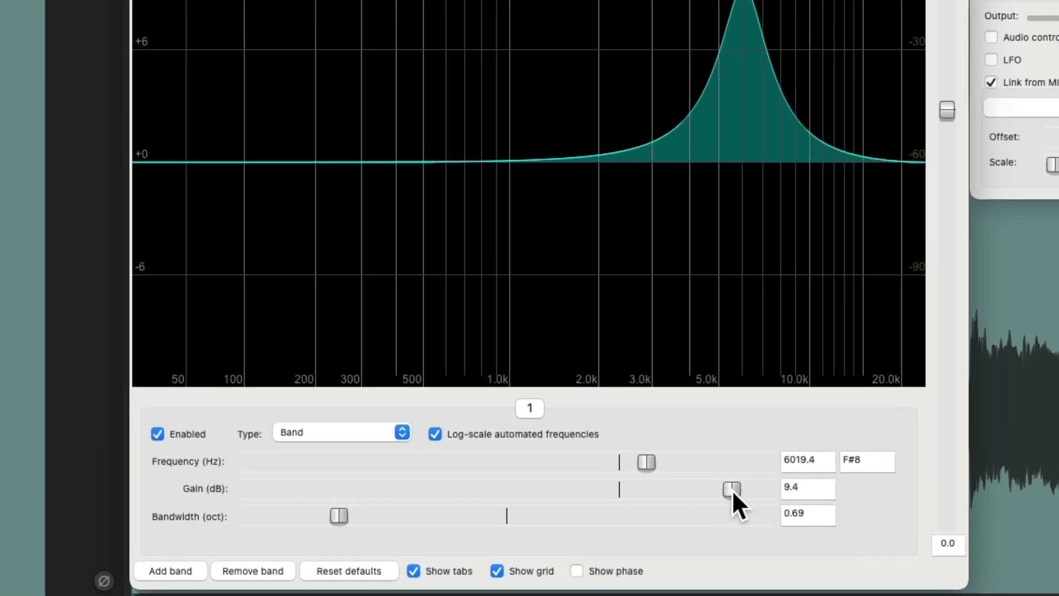
- Reset band 1's gain to 0 dB and change it to a Low Pass filter at 6019.4 Hz
{"action": "double_click", "coordinate": [690, 502]}
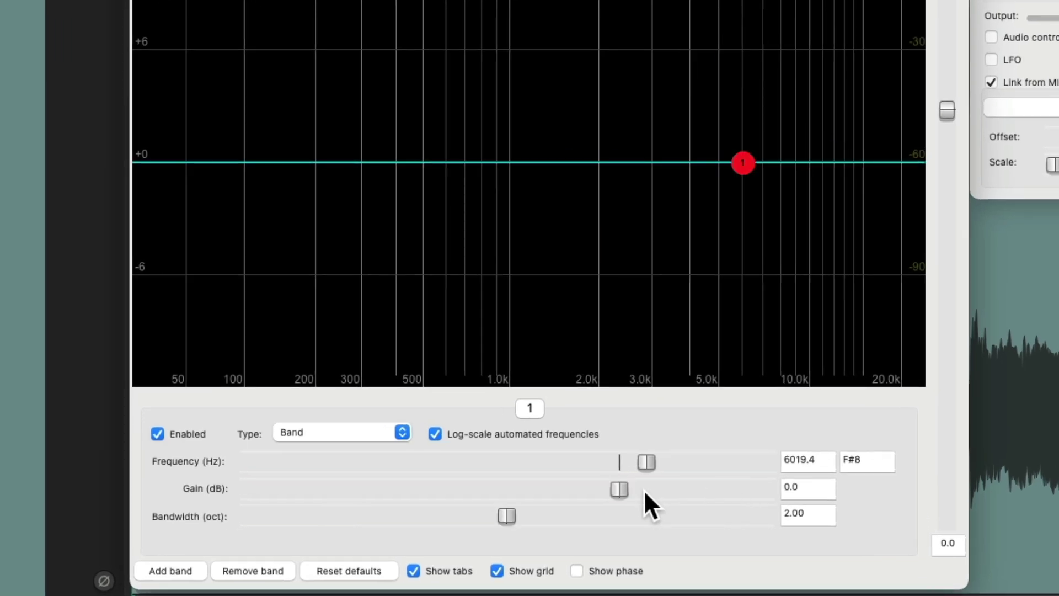
{"action": "left_click", "coordinate": [343, 432]}
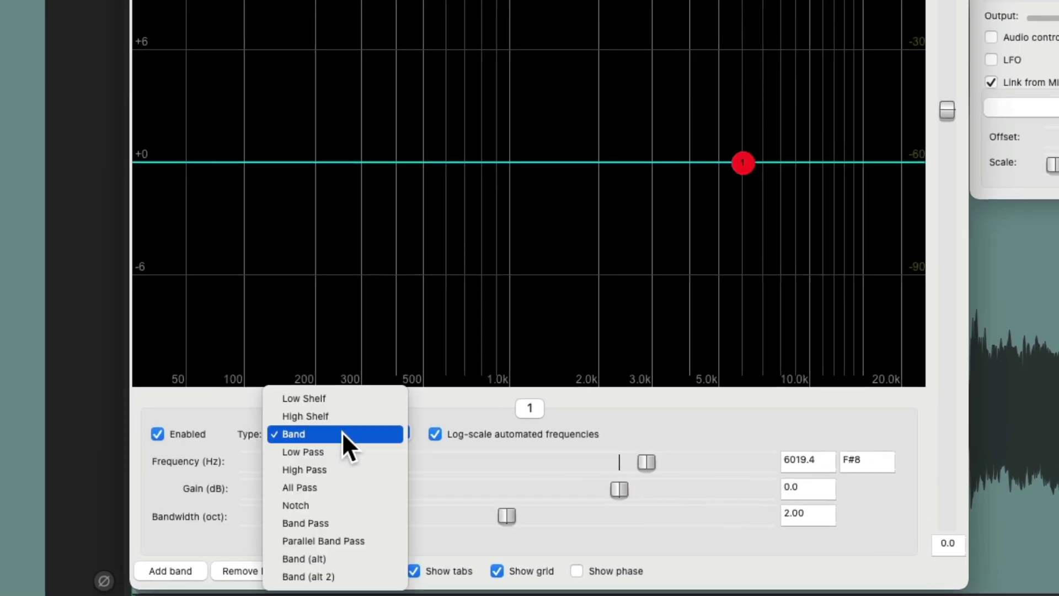
{"action": "left_click", "coordinate": [370, 451]}
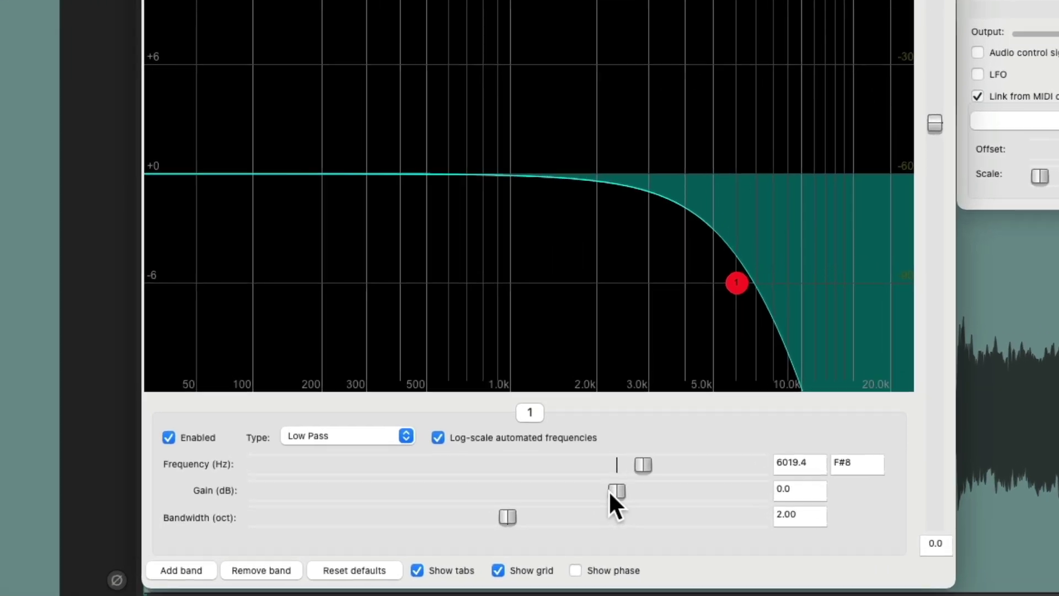
{"action": "mouse_move", "coordinate": [601, 503]}
{"action": "left_mouse_down"}
{"action": "mouse_move", "coordinate": [612, 503]}
{"action": "mouse_move", "coordinate": [554, 505]}
{"action": "mouse_move", "coordinate": [607, 491]}
{"action": "left_mouse_up"}
- Reset gain to 0, relink bandwidth to 1: Freq-Low Pass 1, and move the cutoff to 6327.3 Hz
{"action": "double_click", "coordinate": [607, 491]}
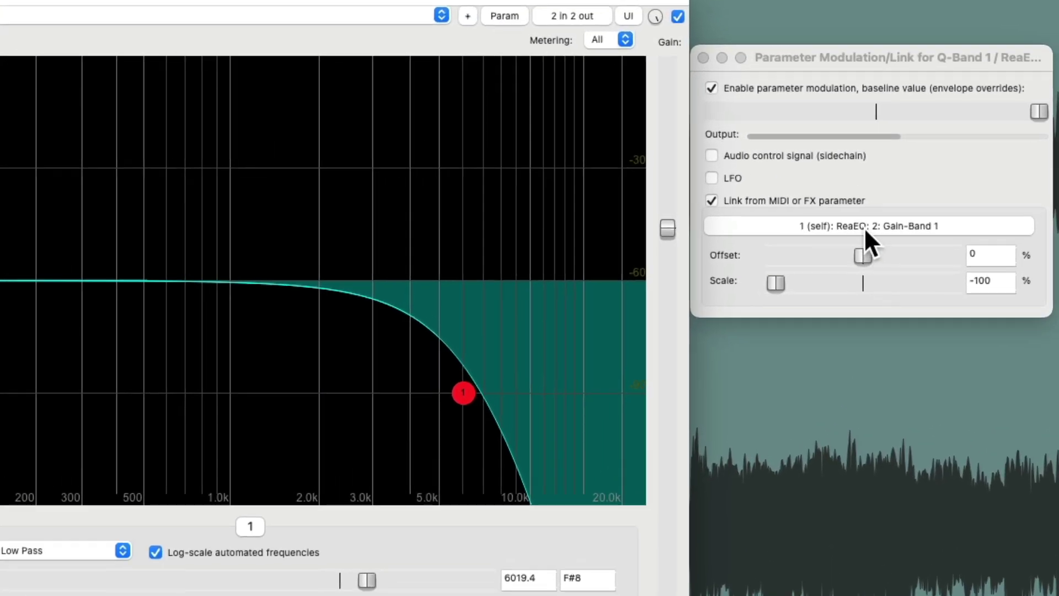
{"action": "left_click", "coordinate": [907, 207]}
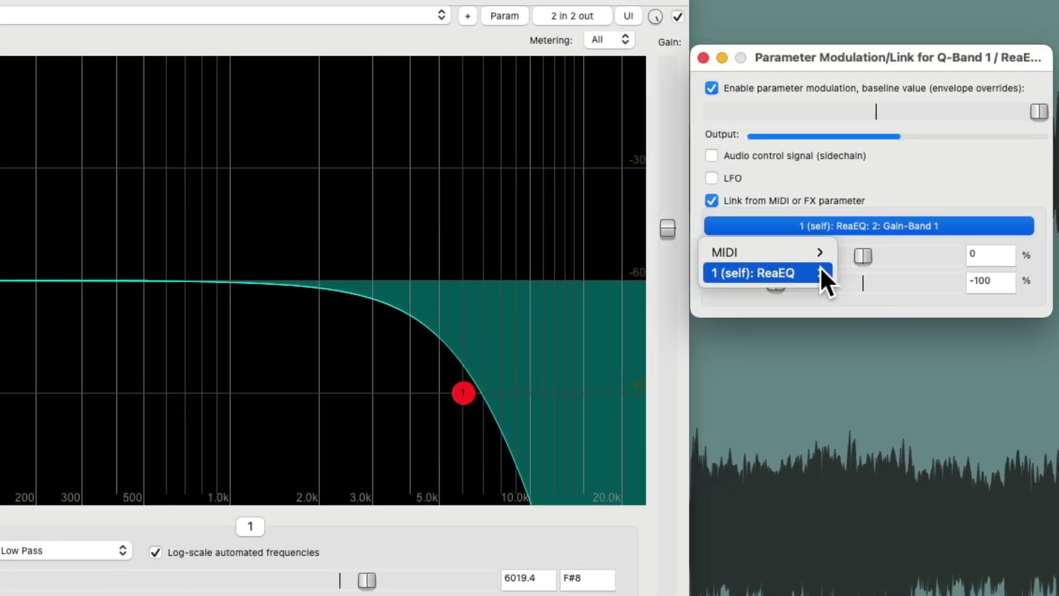
{"action": "mouse_move", "coordinate": [821, 270]}
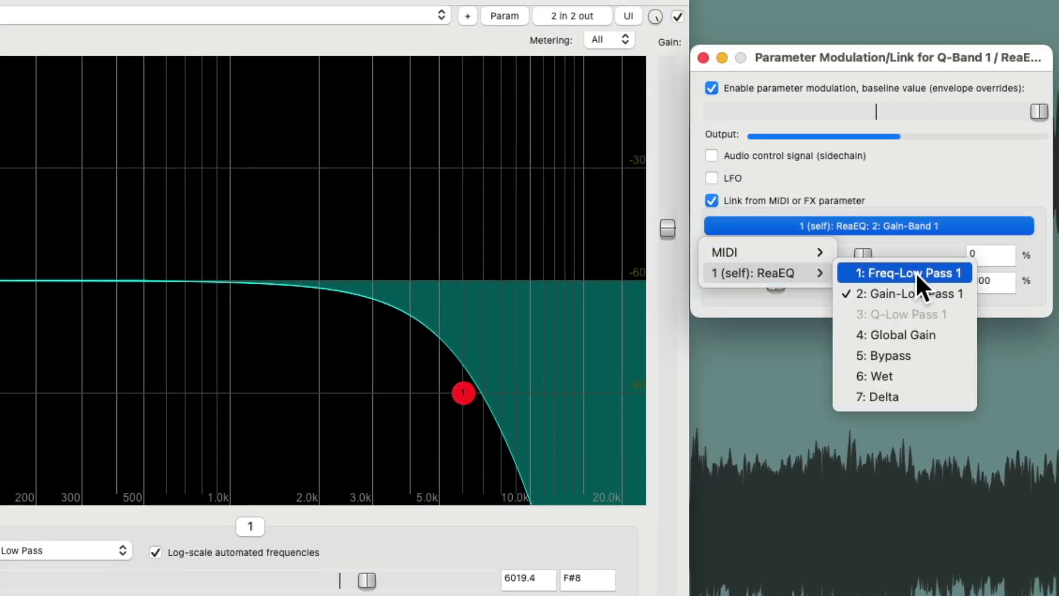
{"action": "left_click", "coordinate": [916, 272]}
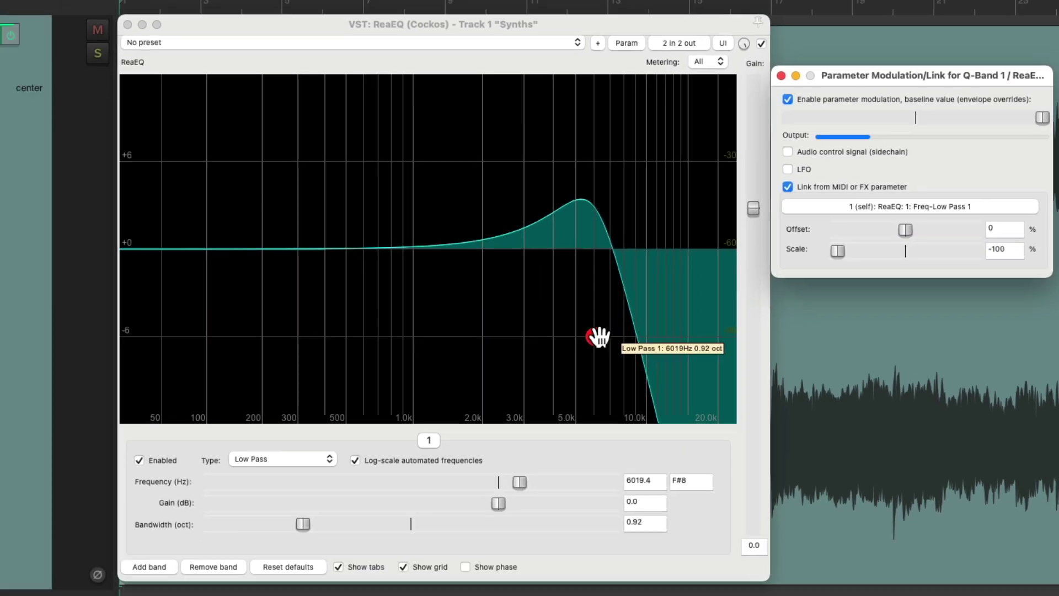
{"action": "mouse_move", "coordinate": [599, 336]}
{"action": "left_mouse_down"}
{"action": "mouse_move", "coordinate": [440, 338]}
{"action": "mouse_move", "coordinate": [621, 340]}
{"action": "mouse_move", "coordinate": [366, 338]}
{"action": "mouse_move", "coordinate": [603, 338]}
{"action": "left_mouse_up"}
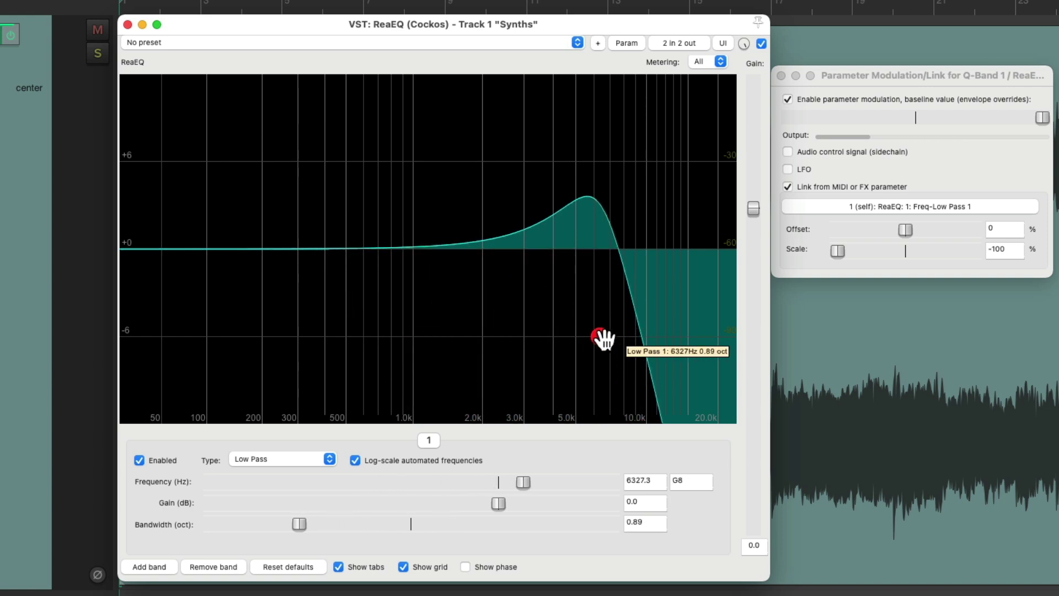
- Set the frequency link's baseline to minimum, Scale to 100 and Offset to -51
{"action": "left_click", "coordinate": [930, 172]}
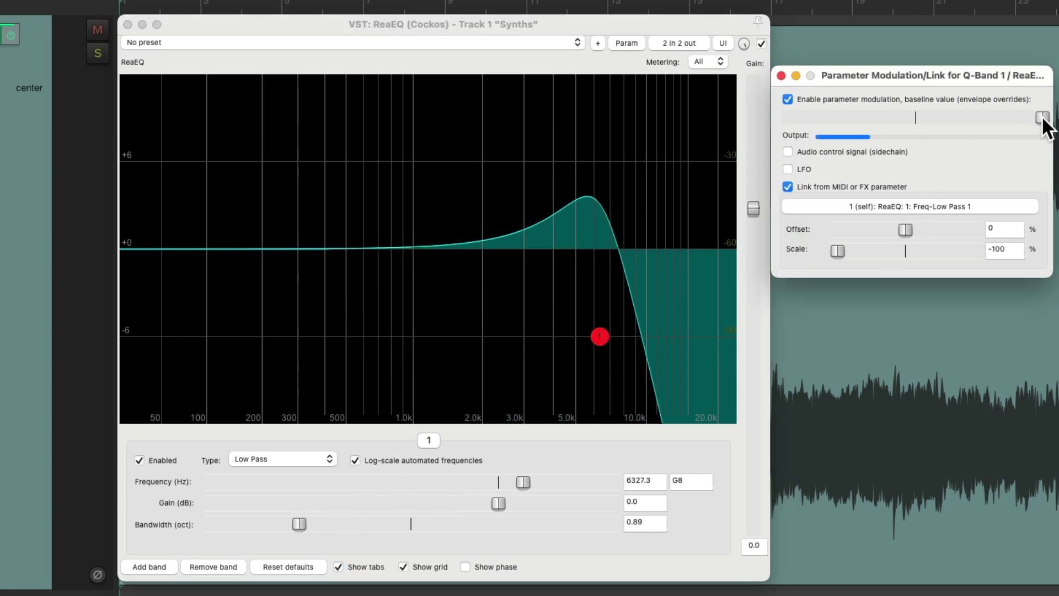
{"action": "left_click_drag", "start_coordinate": [1042, 117], "coordinate": [843, 118]}
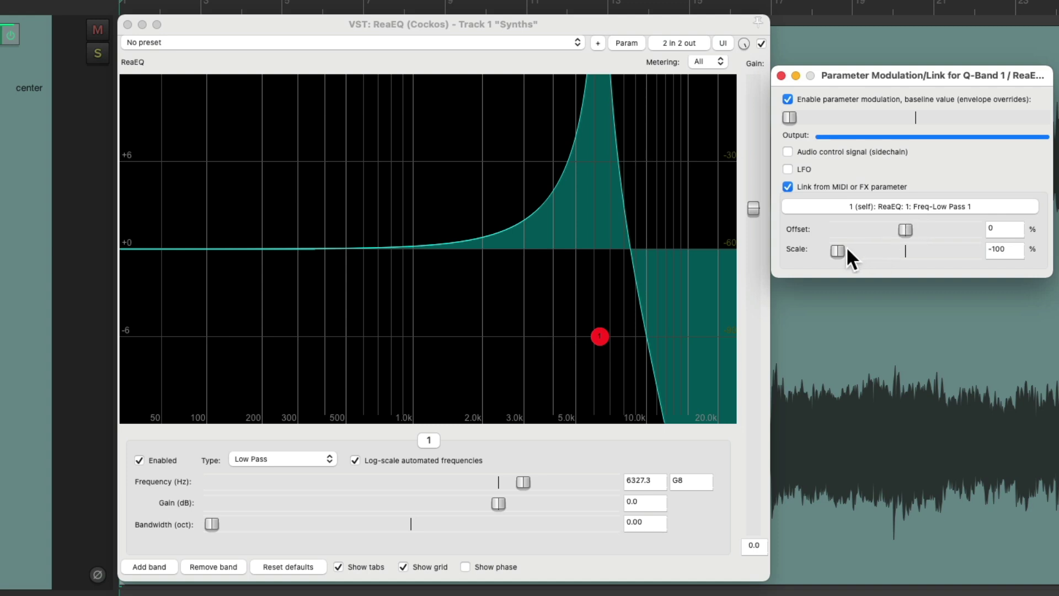
{"action": "left_click_drag", "start_coordinate": [853, 250], "coordinate": [1008, 250]}
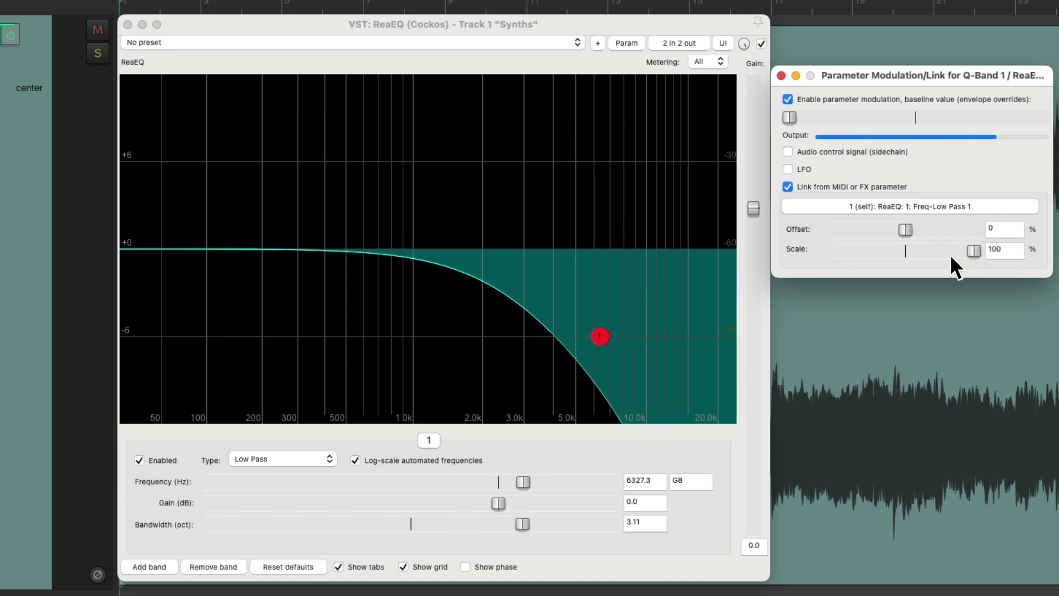
{"action": "left_click_drag", "start_coordinate": [903, 230], "coordinate": [871, 231]}
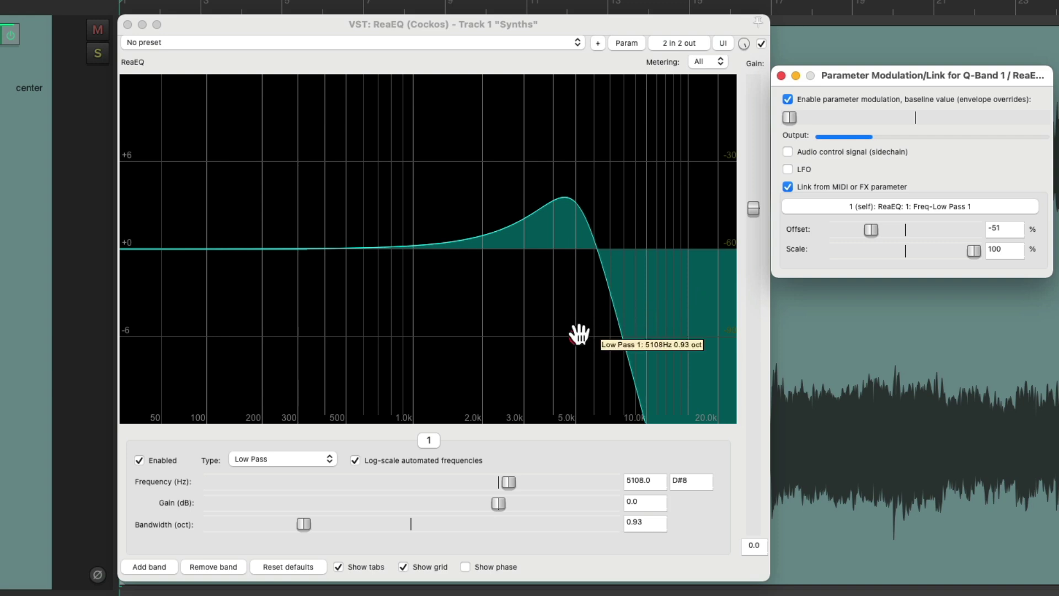
- Sweep the low-pass cutoff to test the link, nudging the offset up, ending at 3447.1 Hz and 1.39 octaves
{"action": "left_click_drag", "start_coordinate": [579, 334], "coordinate": [511, 329]}
{"action": "left_click_drag", "start_coordinate": [859, 227], "coordinate": [877, 226]}
{"action": "left_click_drag", "start_coordinate": [577, 336], "coordinate": [648, 314]}
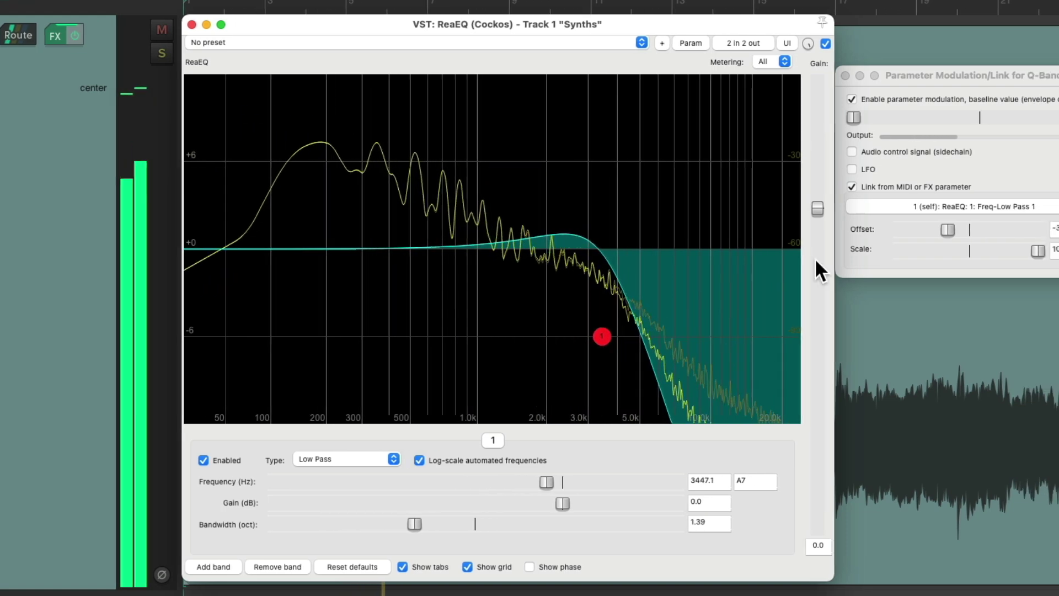
- Sweep the low-pass cutoff while retuning the link offset between -19% and -49%, ending near 1240 Hz at 0.64 octaves
{"action": "left_click_drag", "start_coordinate": [982, 229], "coordinate": [988, 229]}
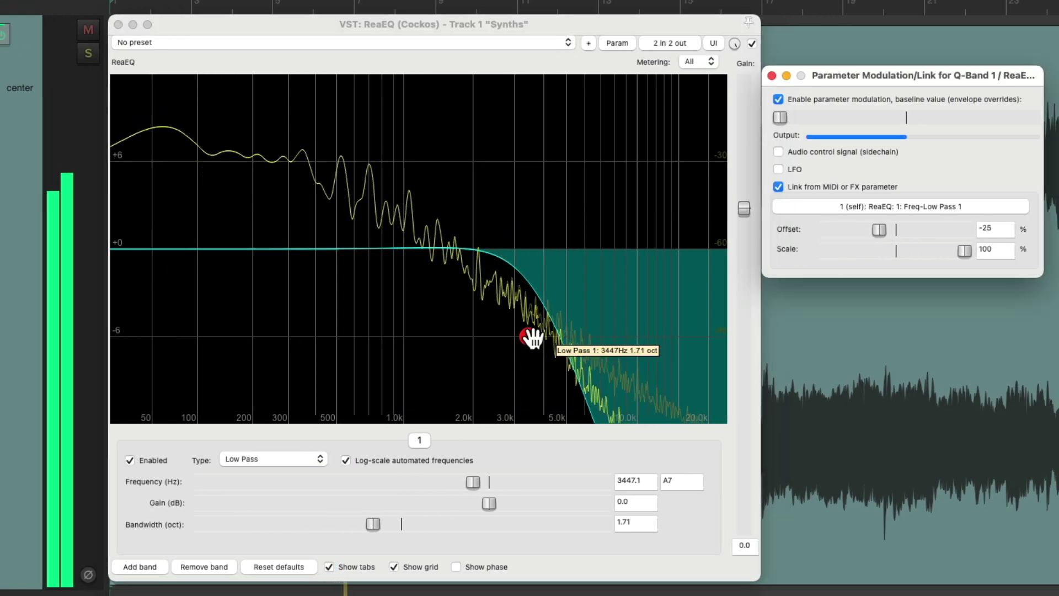
{"action": "left_click_drag", "start_coordinate": [532, 337], "coordinate": [345, 337]}
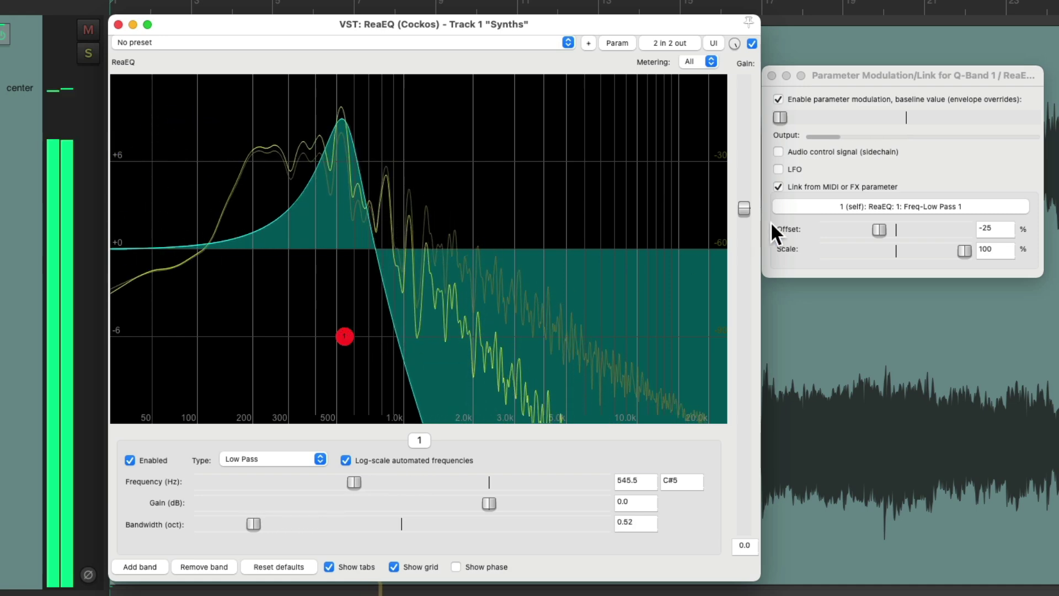
{"action": "left_click_drag", "start_coordinate": [879, 230], "coordinate": [884, 229]}
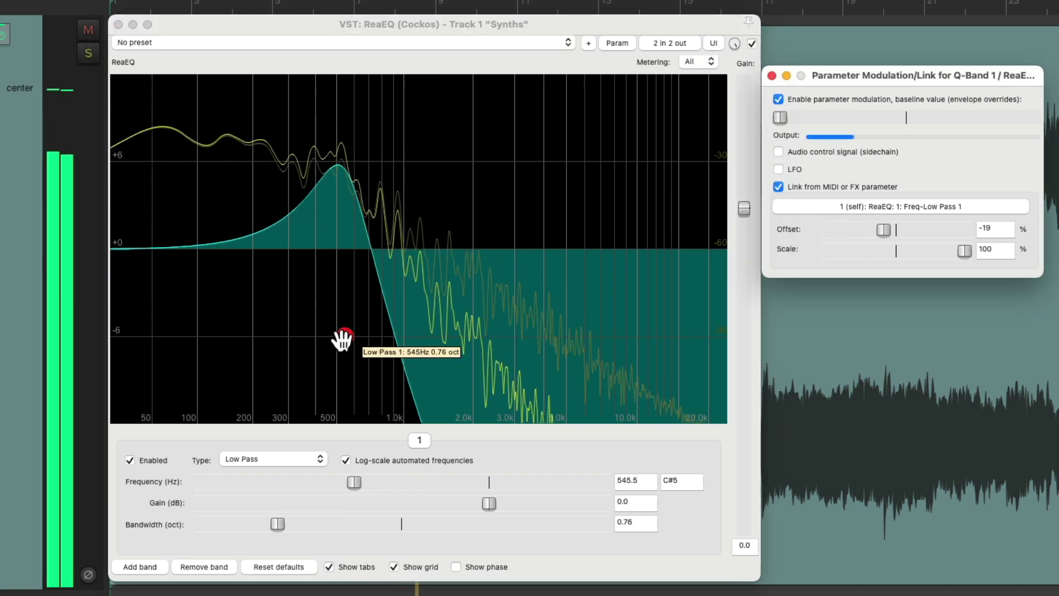
{"action": "left_click_drag", "start_coordinate": [342, 340], "coordinate": [513, 336]}
{"action": "left_click_drag", "start_coordinate": [884, 230], "coordinate": [864, 232]}
{"action": "left_click_drag", "start_coordinate": [511, 338], "coordinate": [484, 337]}
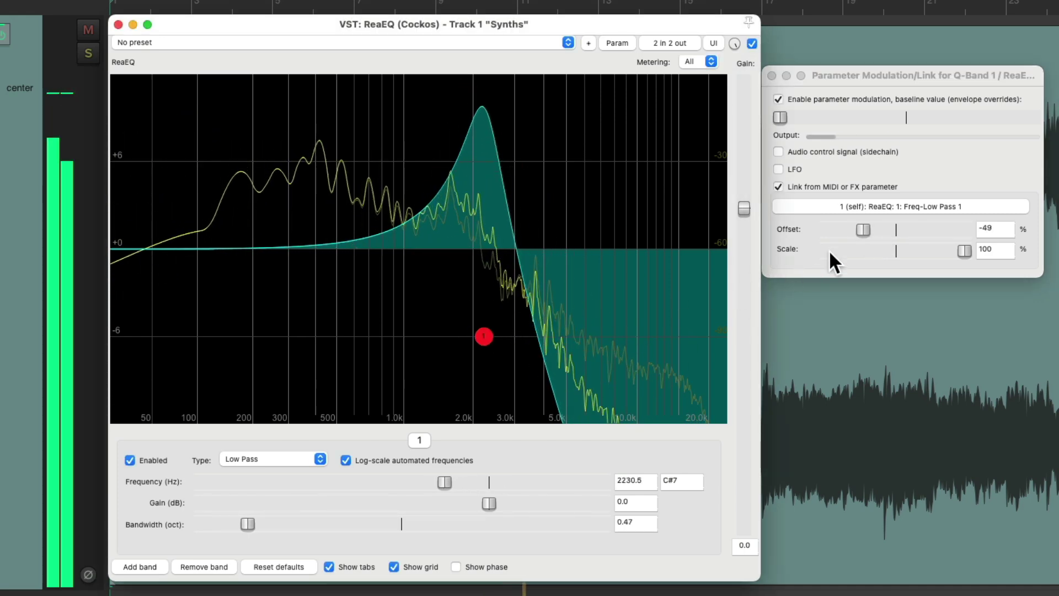
{"action": "left_click_drag", "start_coordinate": [864, 230], "coordinate": [872, 230]}
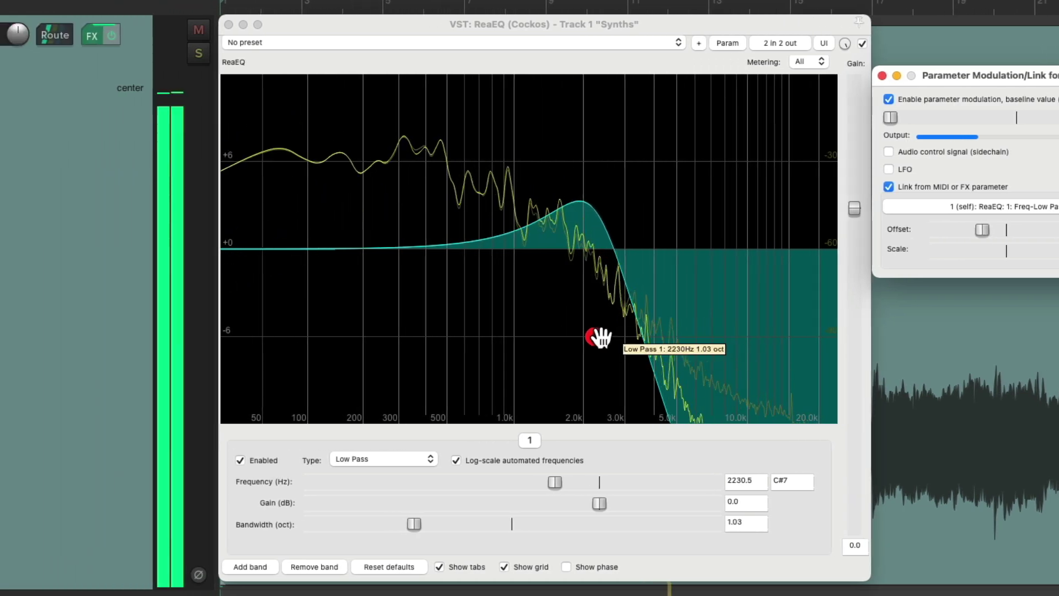
{"action": "mouse_move", "coordinate": [600, 338]}
{"action": "left_mouse_down"}
{"action": "mouse_move", "coordinate": [532, 335]}
{"action": "mouse_move", "coordinate": [651, 339]}
{"action": "mouse_move", "coordinate": [489, 338]}
{"action": "mouse_move", "coordinate": [642, 332]}
{"action": "mouse_move", "coordinate": [511, 333]}
{"action": "mouse_move", "coordinate": [560, 330]}
{"action": "mouse_move", "coordinate": [543, 330]}
{"action": "left_mouse_up"}
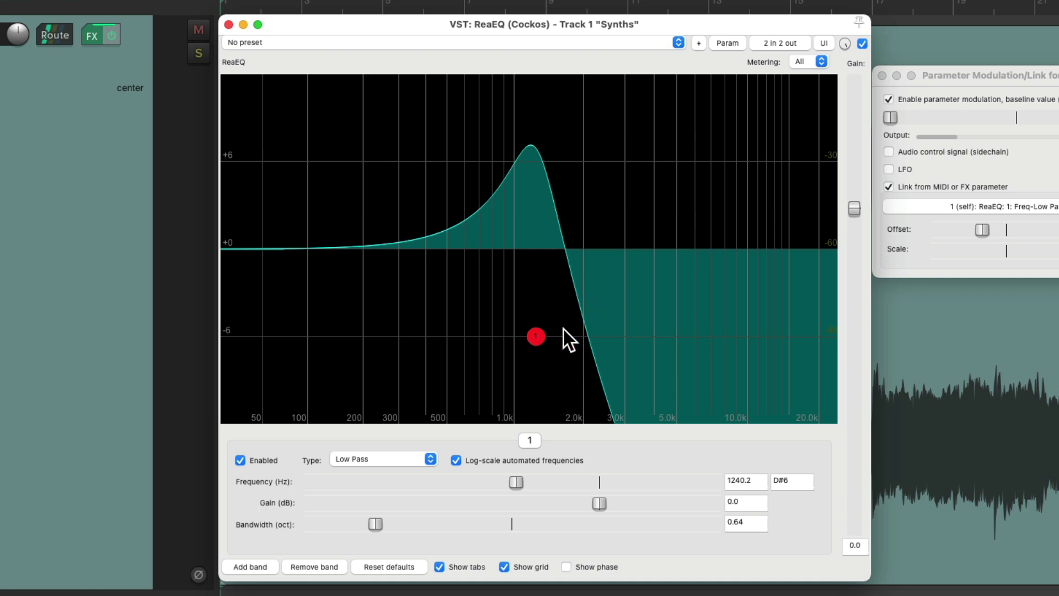
- Open Parameter Modulation for ReaEQ's Freq-Low Pass and place it below the Q-Band window
{"action": "left_click", "coordinate": [514, 478]}
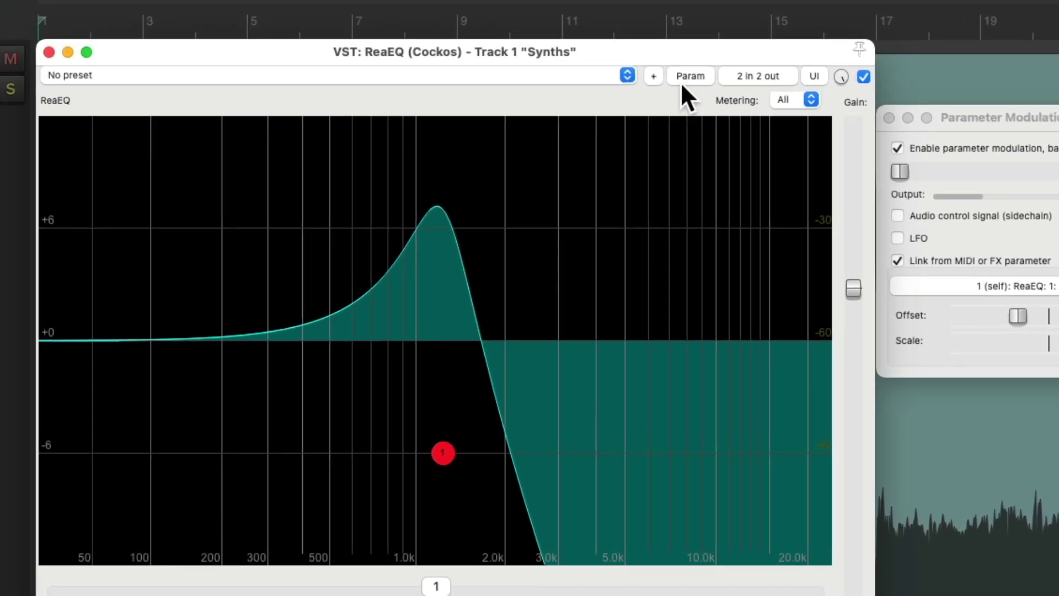
{"action": "left_click", "coordinate": [686, 77]}
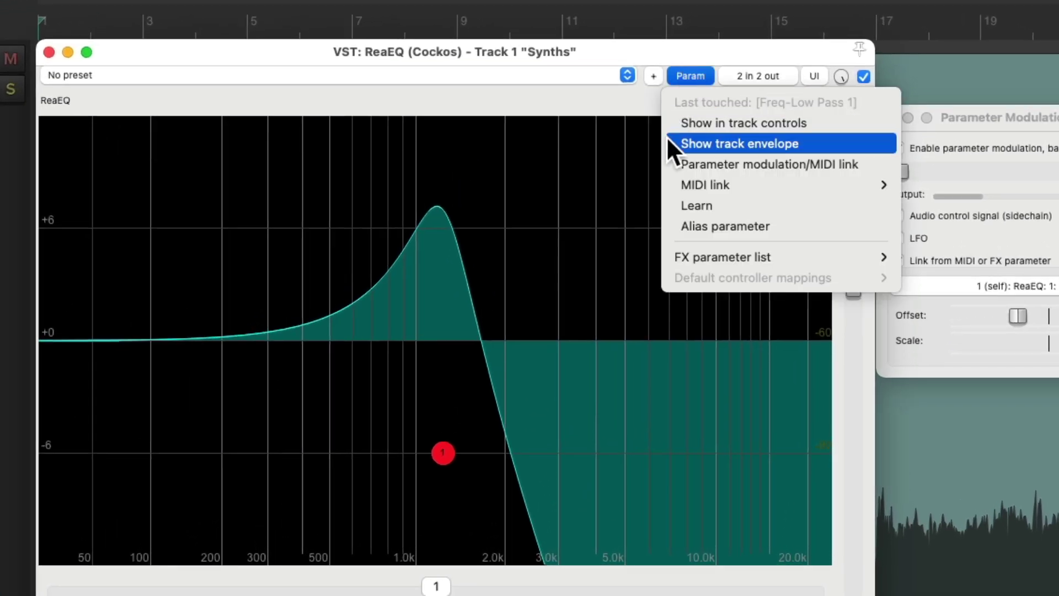
{"action": "left_click", "coordinate": [667, 164]}
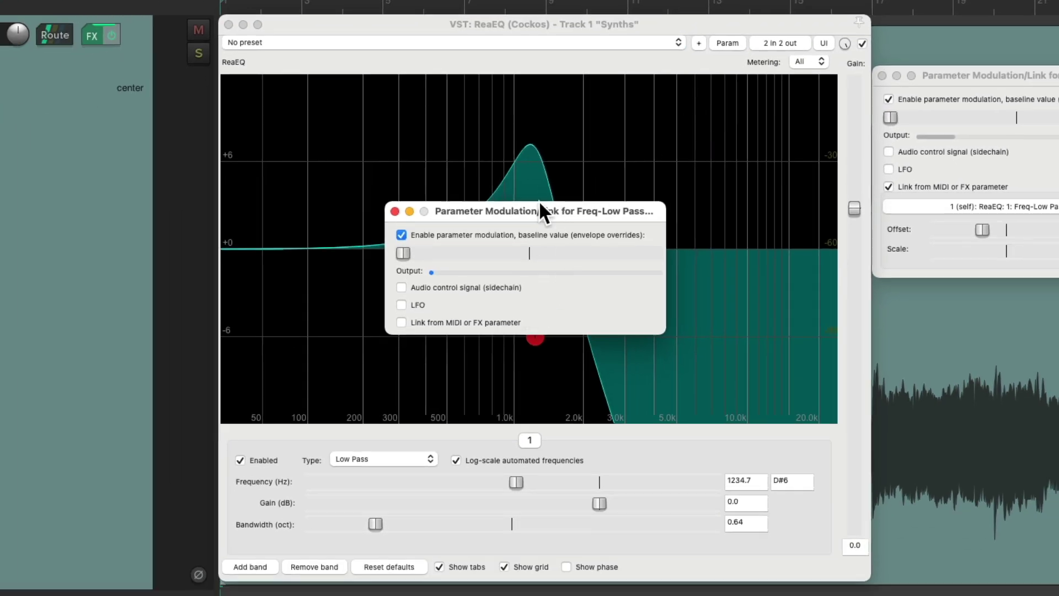
{"action": "left_click_drag", "start_coordinate": [539, 210], "coordinate": [1019, 282]}
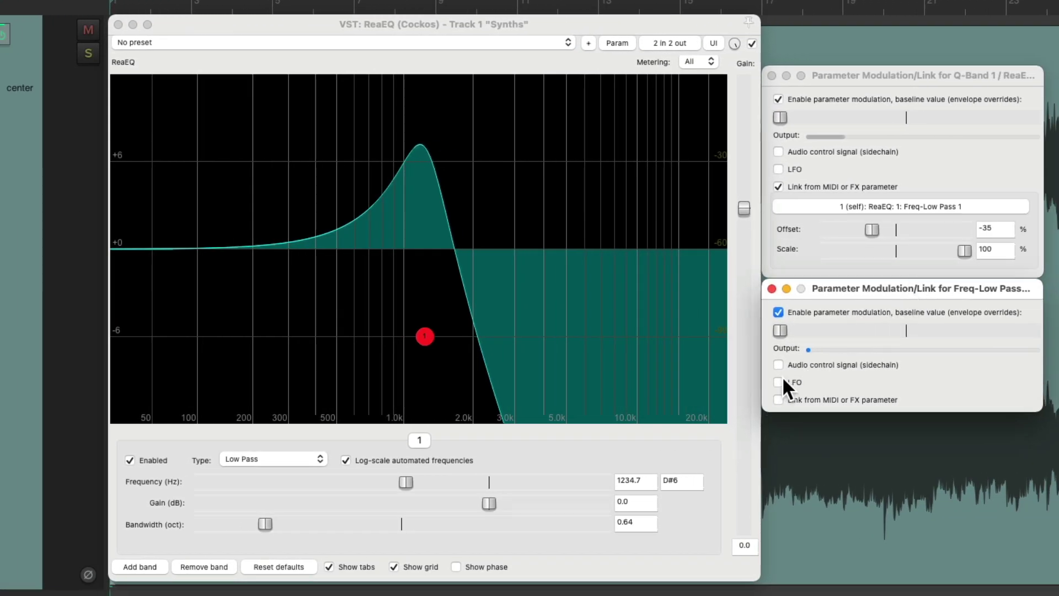
- Enable an LFO on the low-pass frequency with 14.9% strength and about 0.67 Hz speed
{"action": "left_click", "coordinate": [778, 382]}
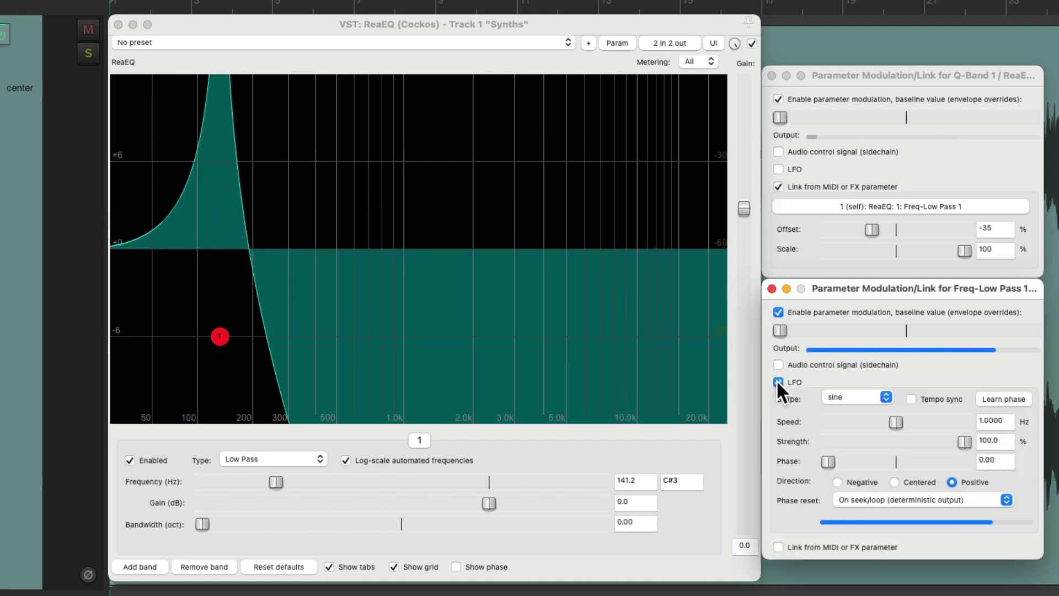
{"action": "left_click_drag", "start_coordinate": [893, 424], "coordinate": [864, 428]}
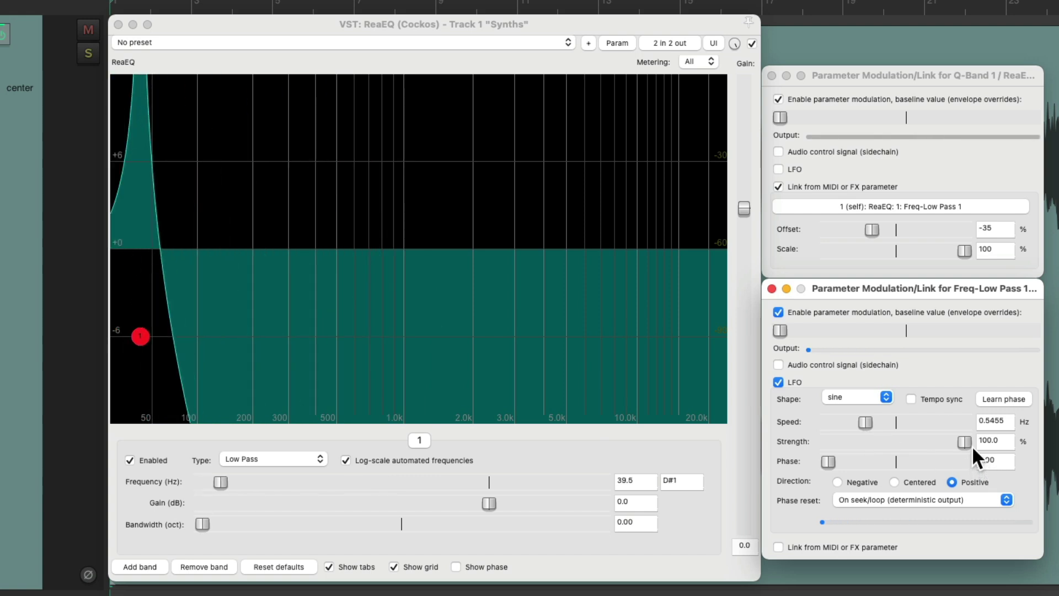
{"action": "left_click_drag", "start_coordinate": [966, 442], "coordinate": [849, 449]}
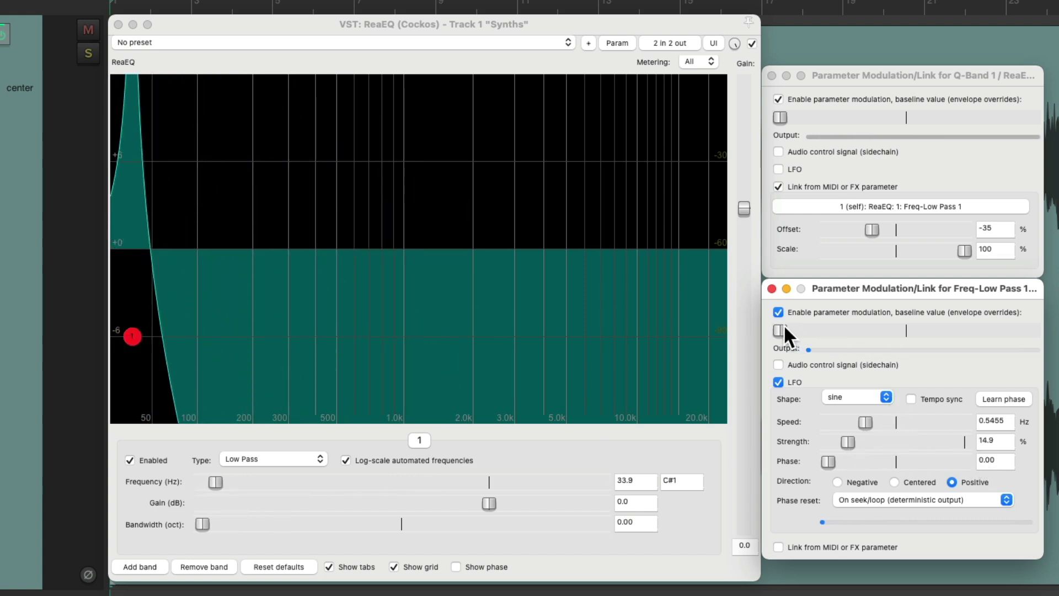
{"action": "left_click_drag", "start_coordinate": [783, 327], "coordinate": [912, 328]}
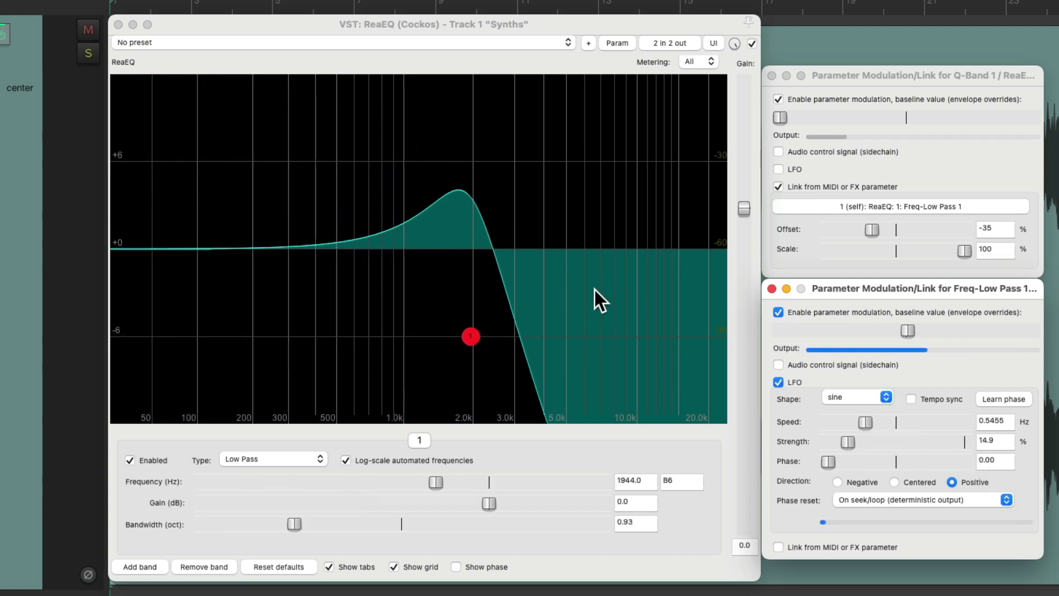
{"action": "left_click_drag", "start_coordinate": [865, 422], "coordinate": [872, 423]}
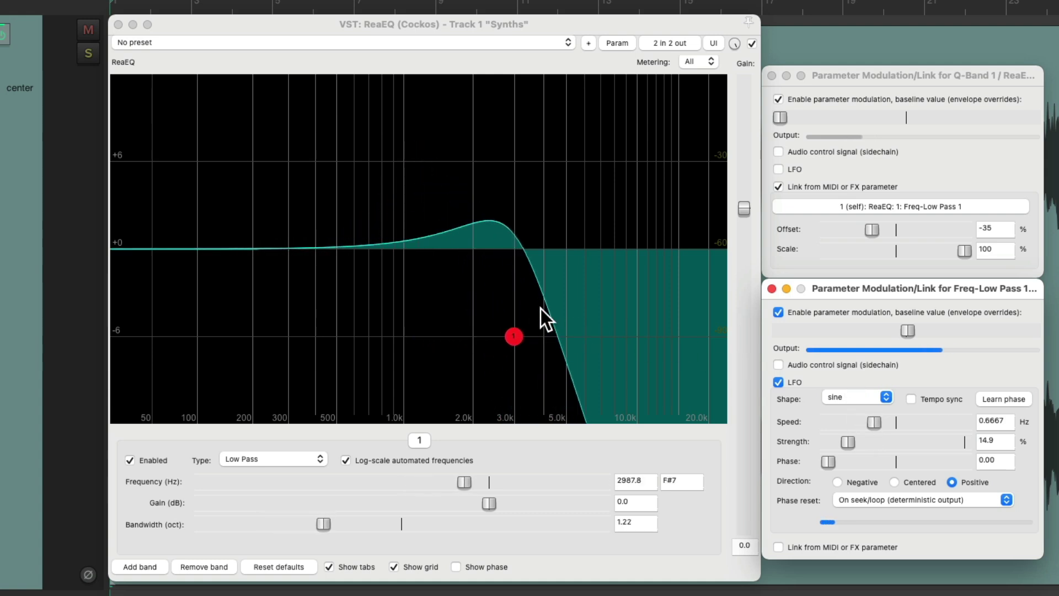
- Play the track, set the LFO speed to 0.8 Hz, tweak the baseline and lower the bandwidth offset to -43%
{"action": "key", "text": "space"}
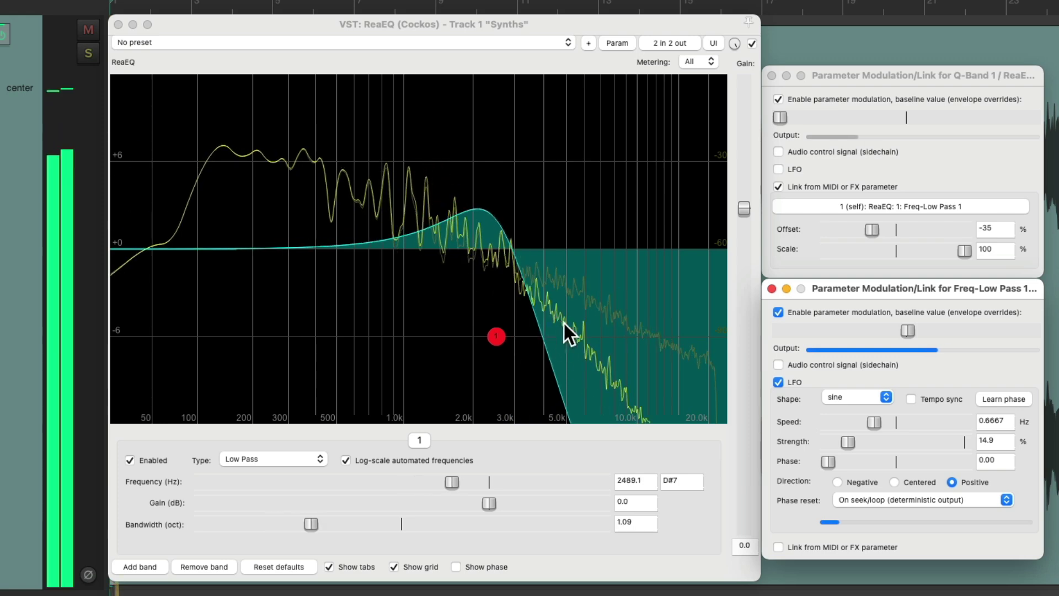
{"action": "left_click_drag", "start_coordinate": [872, 421], "coordinate": [878, 421]}
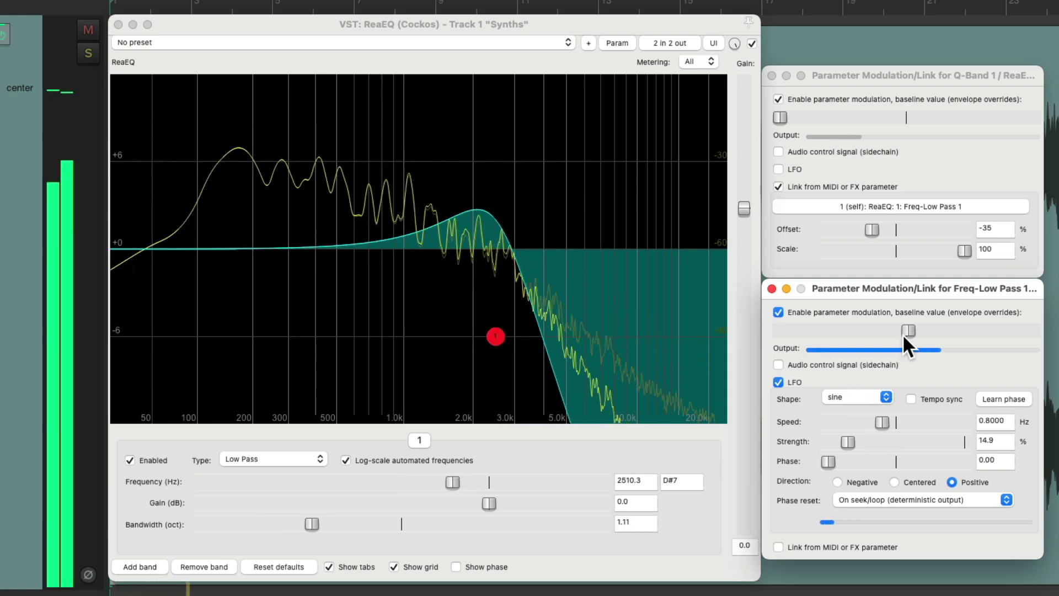
{"action": "left_click_drag", "start_coordinate": [903, 333], "coordinate": [915, 333]}
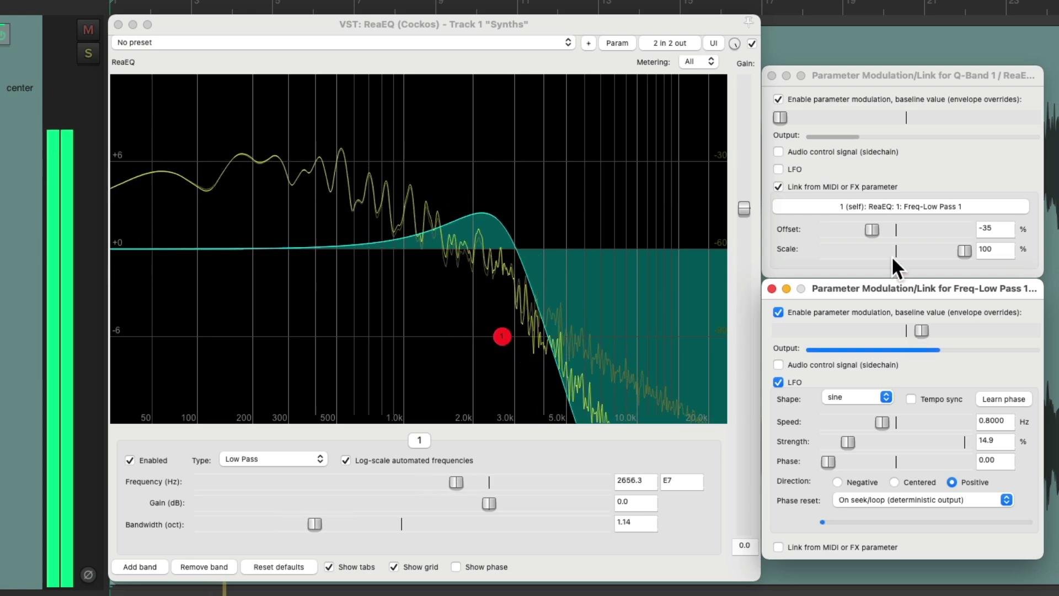
{"action": "mouse_move", "coordinate": [870, 228]}
{"action": "left_mouse_down"}
{"action": "mouse_move", "coordinate": [851, 228]}
{"action": "mouse_move", "coordinate": [864, 228]}
{"action": "left_mouse_up"}
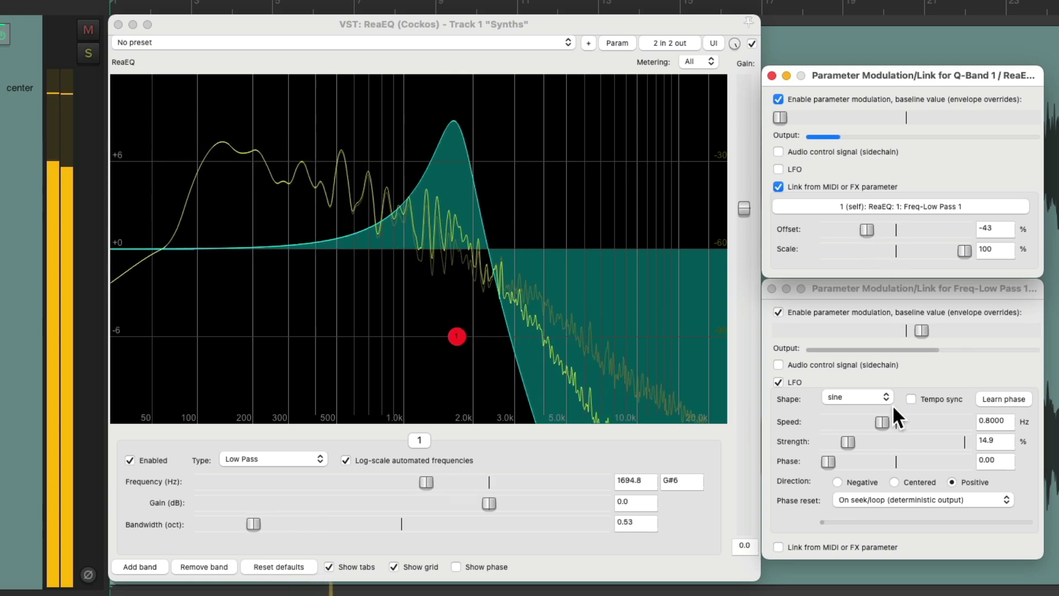
{"action": "left_click_drag", "start_coordinate": [918, 330], "coordinate": [905, 330]}
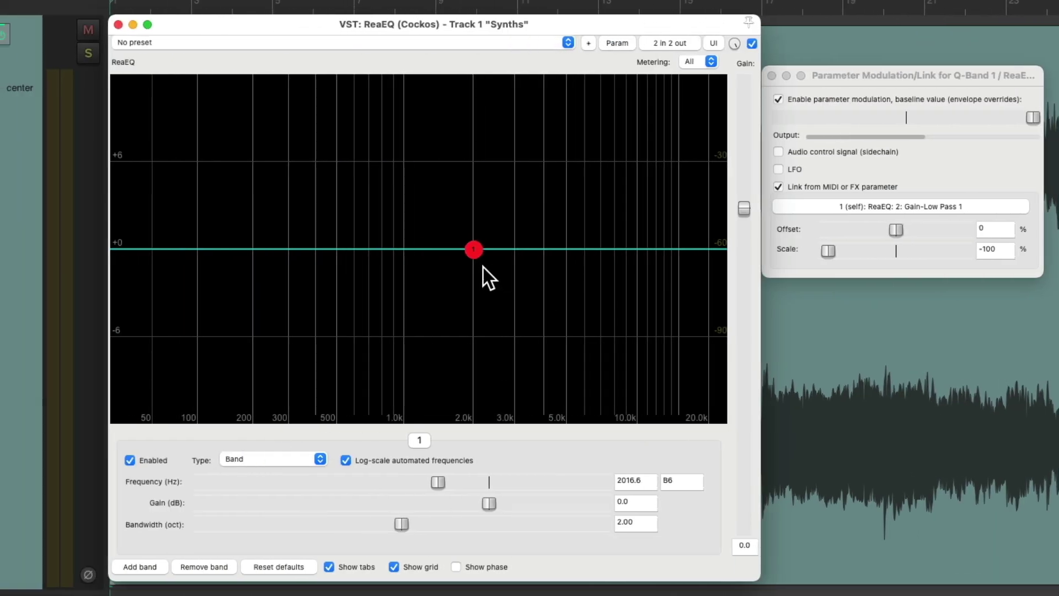
- Move band 1 toward 4 kHz at 0 dB, set the gain-link scale to -51% and lower the baseline
{"action": "left_click_drag", "start_coordinate": [474, 251], "coordinate": [551, 103]}
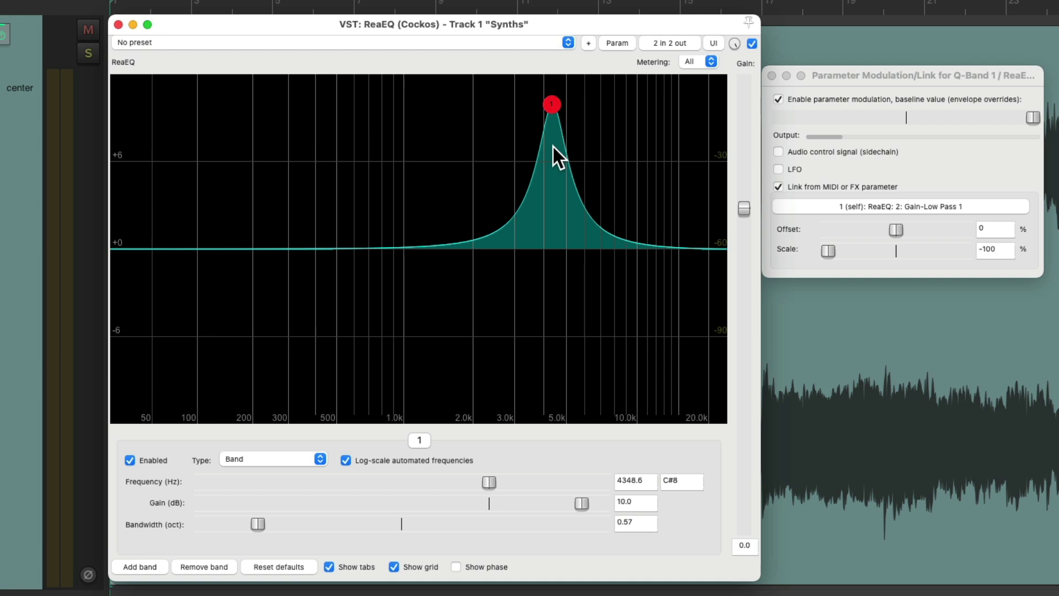
{"action": "double_click", "coordinate": [579, 503]}
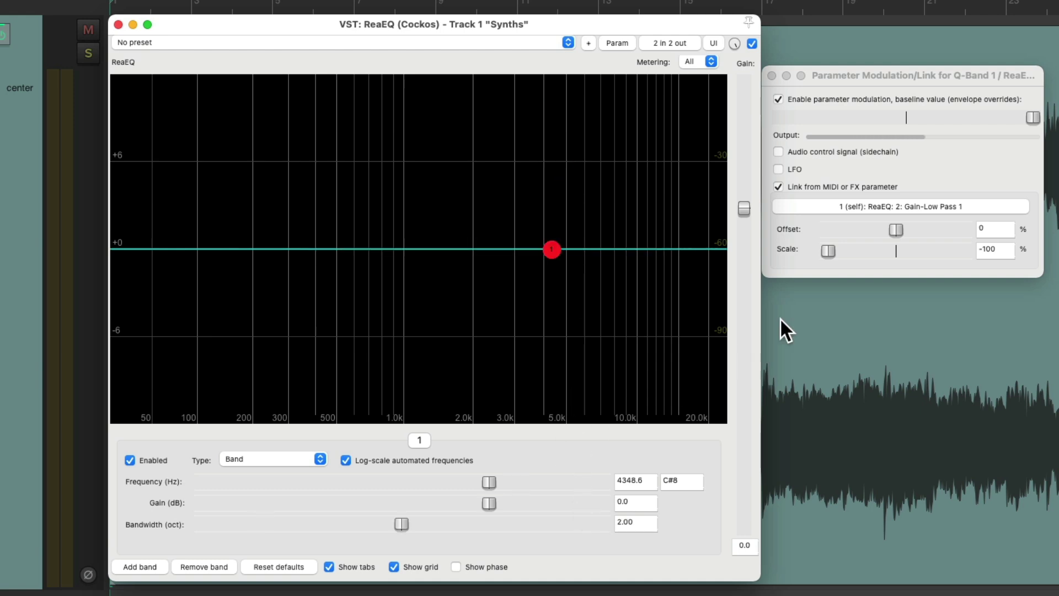
{"action": "left_click_drag", "start_coordinate": [832, 250], "coordinate": [863, 256]}
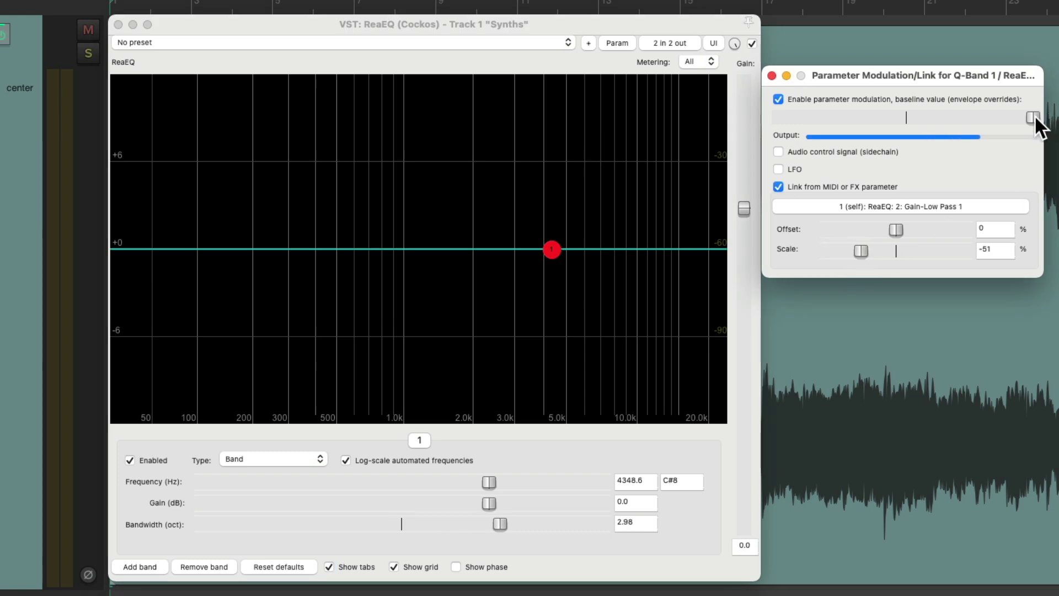
{"action": "left_click_drag", "start_coordinate": [1035, 115], "coordinate": [977, 117]}
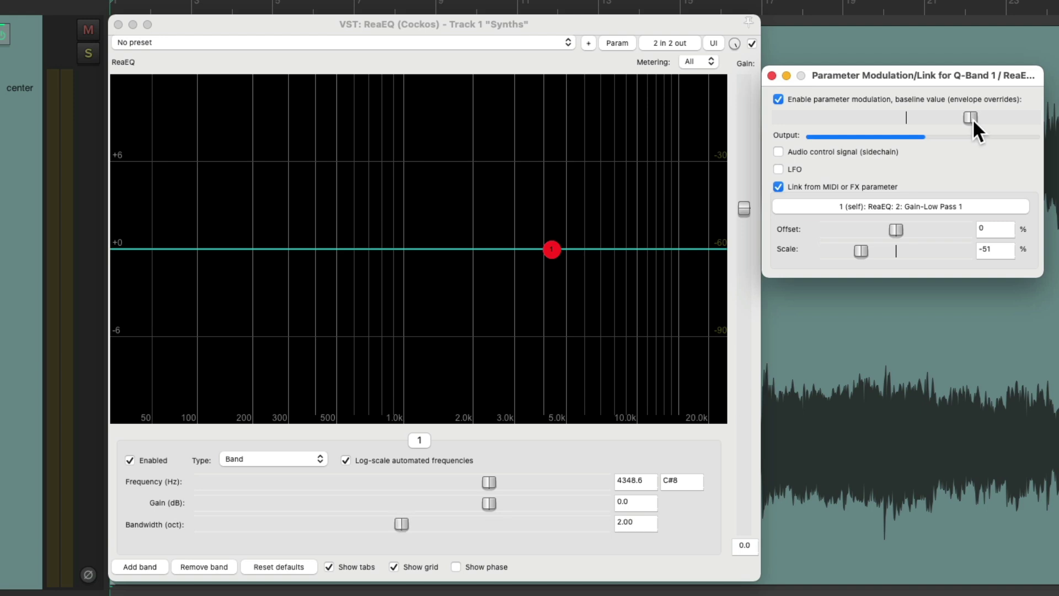
- Boost band 1 to about +9.6 dB, then ease it down to test narrowing, and start playback
{"action": "left_click_drag", "start_coordinate": [553, 248], "coordinate": [566, 111]}
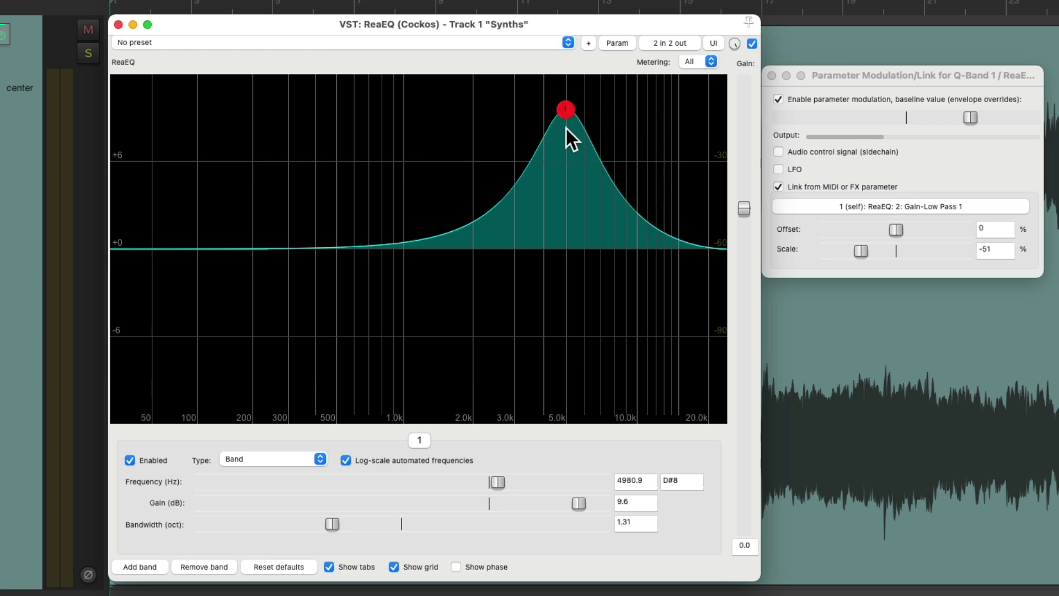
{"action": "mouse_move", "coordinate": [567, 112]}
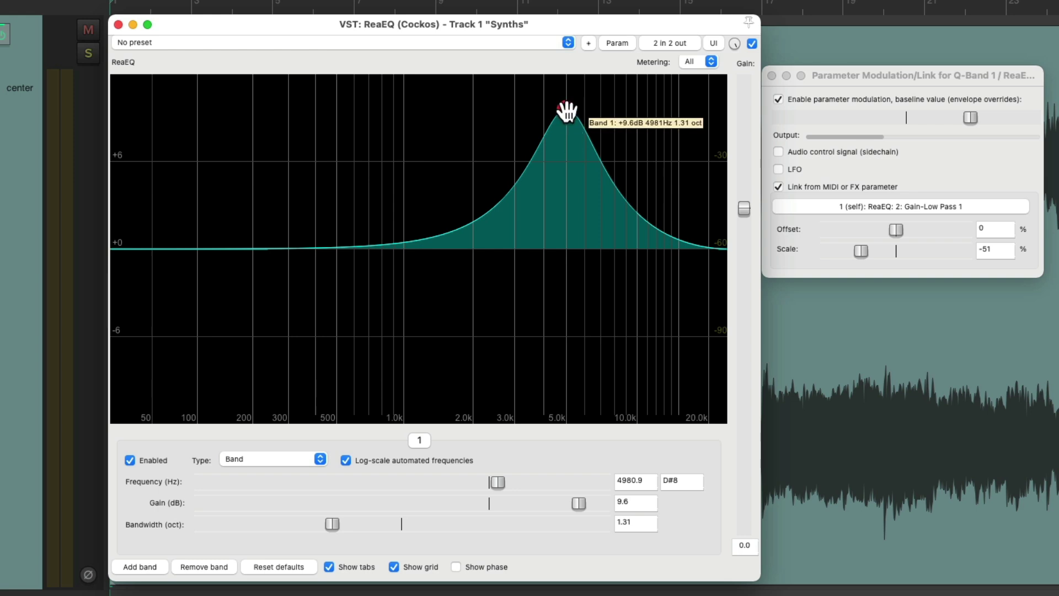
{"action": "mouse_move", "coordinate": [567, 112]}
{"action": "left_mouse_down"}
{"action": "mouse_move", "coordinate": [567, 237]}
{"action": "mouse_move", "coordinate": [571, 115]}
{"action": "mouse_move", "coordinate": [518, 102]}
{"action": "mouse_move", "coordinate": [533, 208]}
{"action": "mouse_move", "coordinate": [524, 244]}
{"action": "mouse_move", "coordinate": [553, 111]}
{"action": "left_mouse_up"}
{"action": "key", "text": "space"}
{"action": "key", "text": "space"}
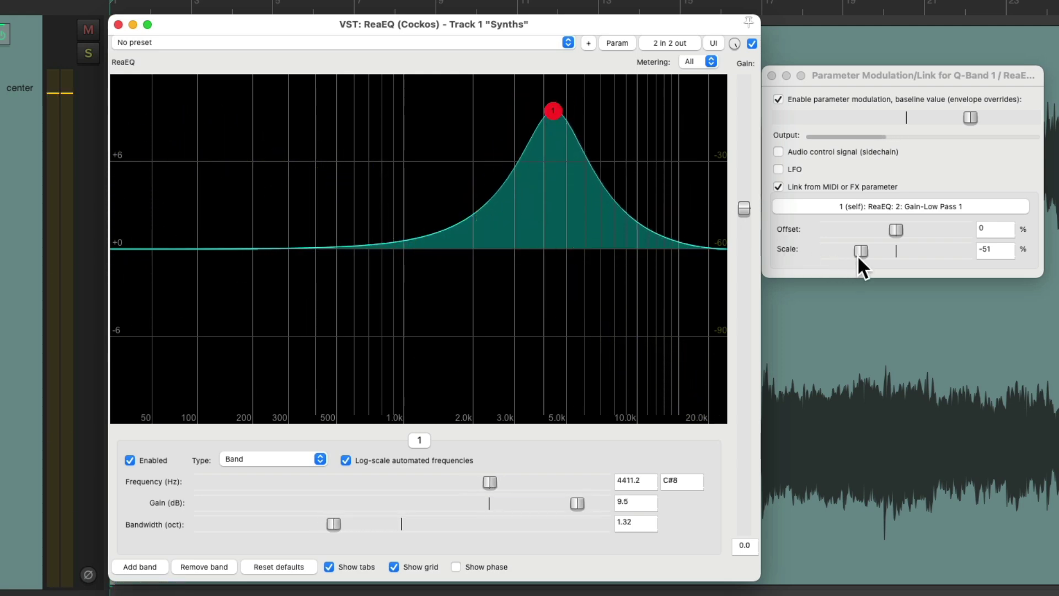
- Set the bandwidth link to full negative scale with maximum baseline, auditioning band 1 moved to about 3 kHz
{"action": "left_click_drag", "start_coordinate": [862, 251], "coordinate": [845, 250]}
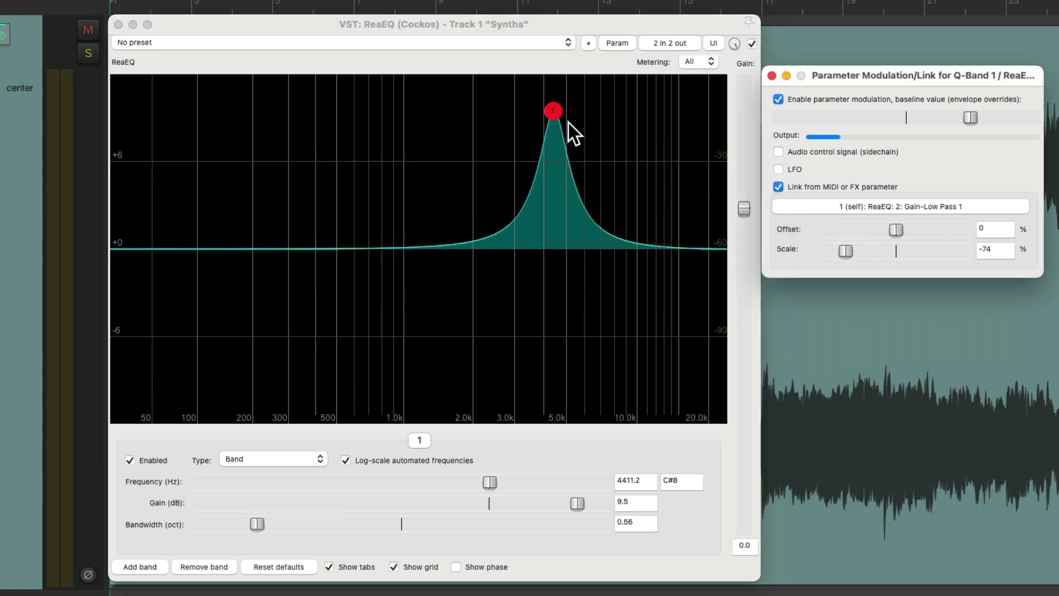
{"action": "left_click_drag", "start_coordinate": [554, 111], "coordinate": [570, 126]}
{"action": "key", "text": "space"}
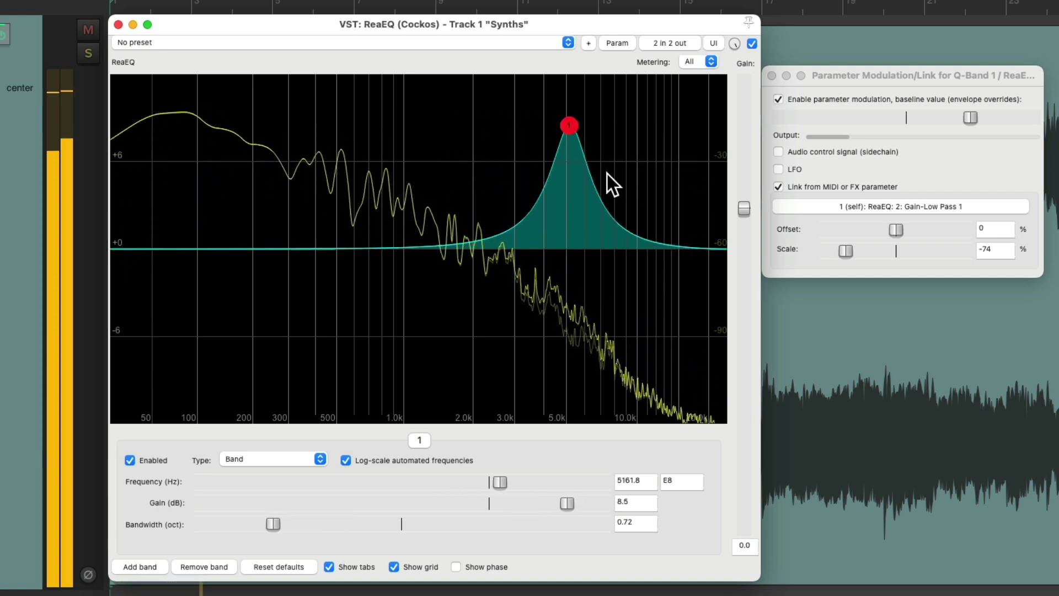
{"action": "key", "text": "space"}
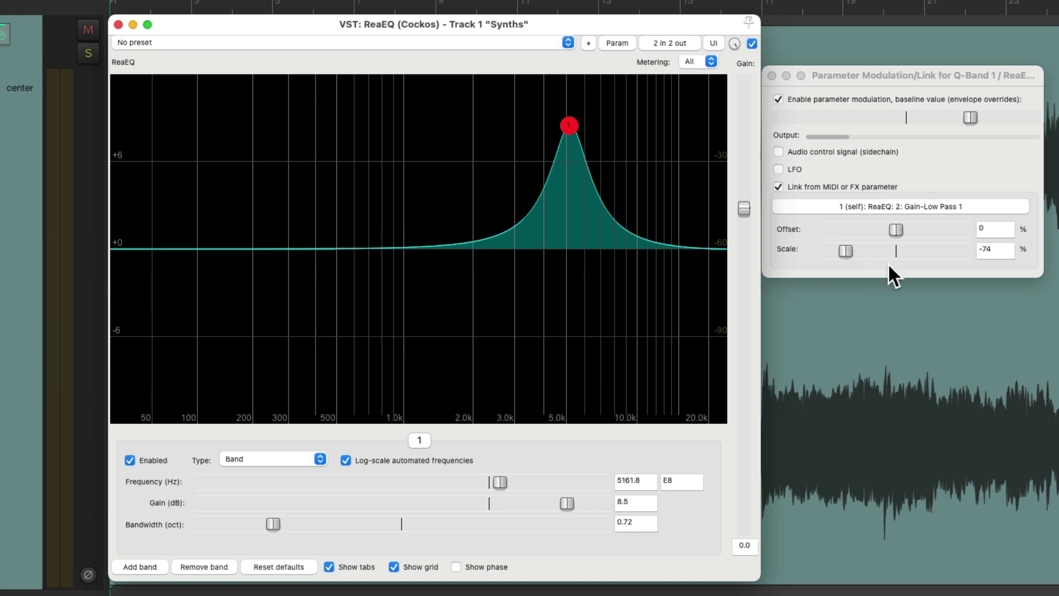
{"action": "left_click_drag", "start_coordinate": [845, 249], "coordinate": [860, 249]}
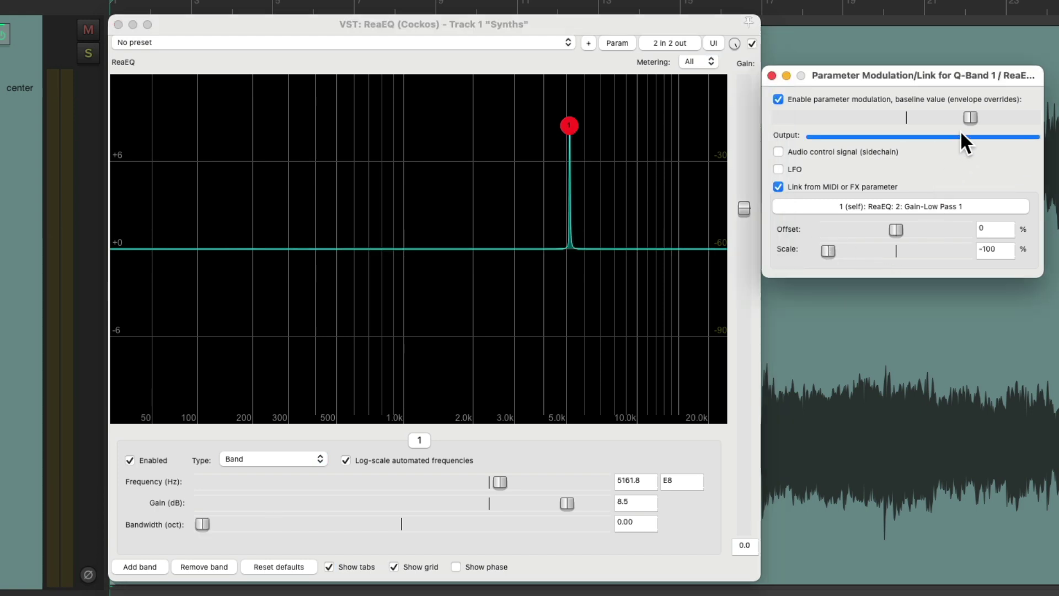
{"action": "left_click_drag", "start_coordinate": [962, 133], "coordinate": [1035, 146]}
{"action": "key", "text": "space"}
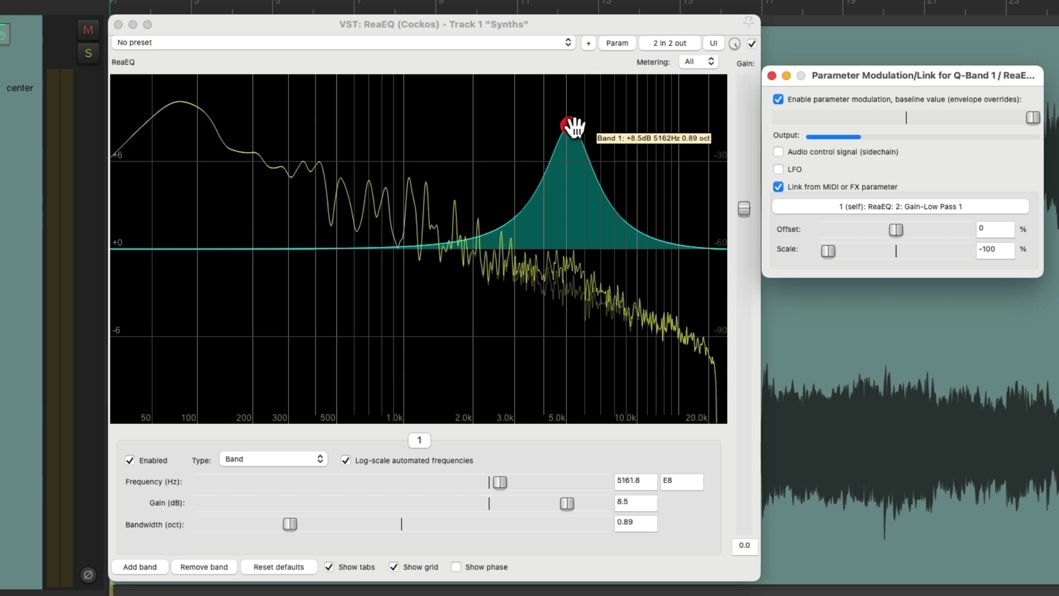
{"action": "left_click_drag", "start_coordinate": [570, 124], "coordinate": [513, 102]}
{"action": "key", "text": "space"}
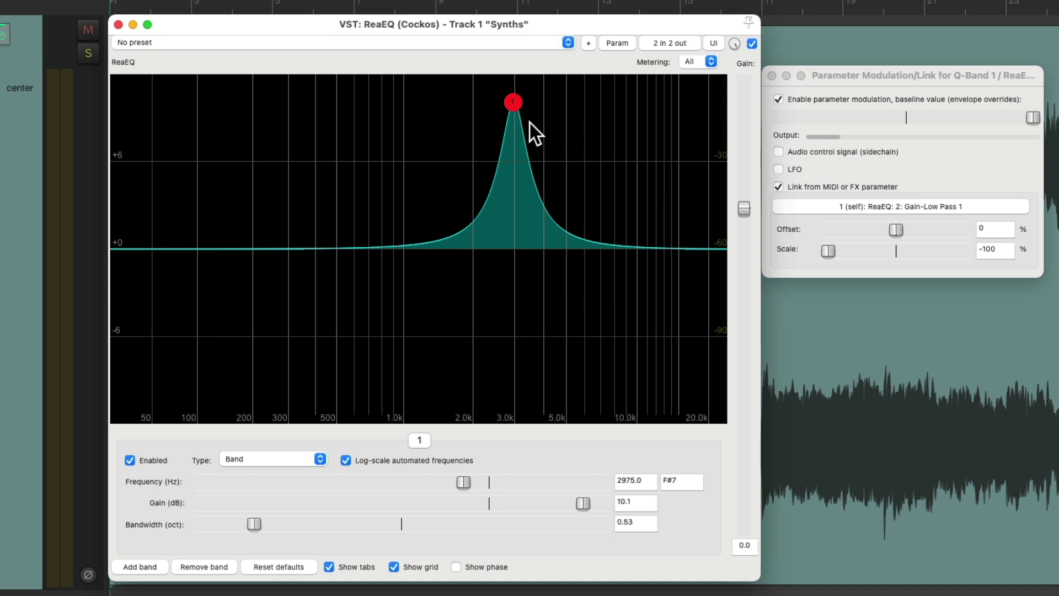
- Audition band 1 at lower gain, then finalize the link at -100% scale and 10% offset
{"action": "mouse_move", "coordinate": [516, 107]}
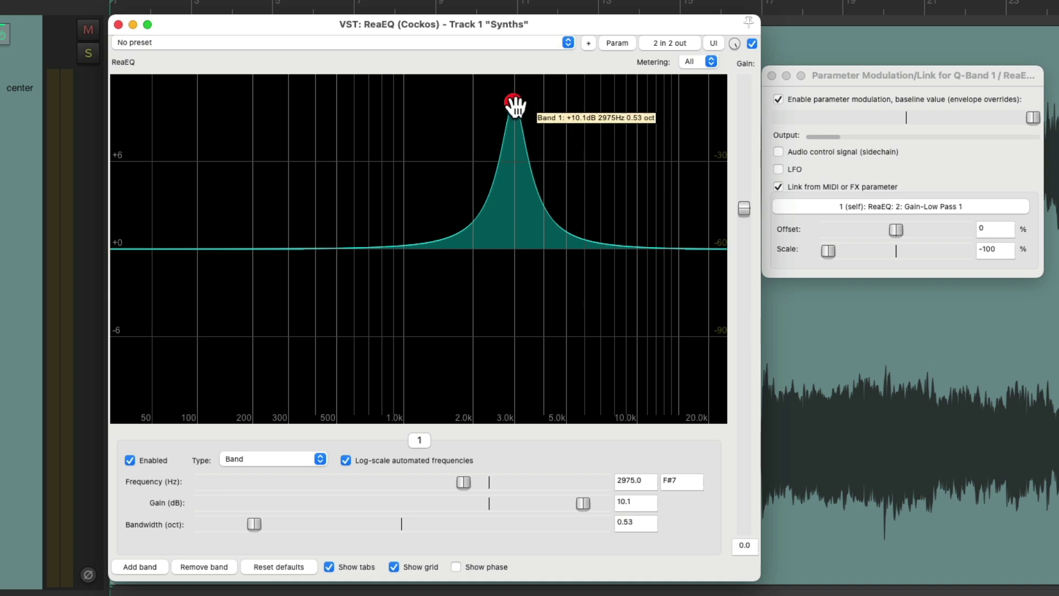
{"action": "key", "text": "space"}
{"action": "left_click_drag", "start_coordinate": [516, 107], "coordinate": [515, 139]}
{"action": "key", "text": "space"}
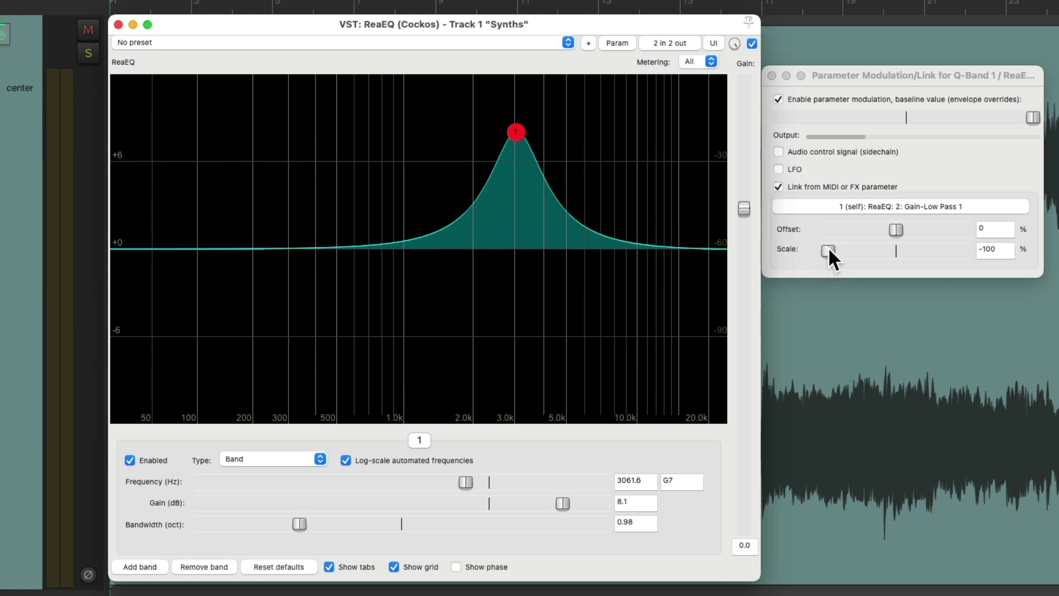
{"action": "mouse_move", "coordinate": [829, 247]}
{"action": "left_mouse_down"}
{"action": "mouse_move", "coordinate": [843, 247]}
{"action": "mouse_move", "coordinate": [812, 247]}
{"action": "left_mouse_up"}
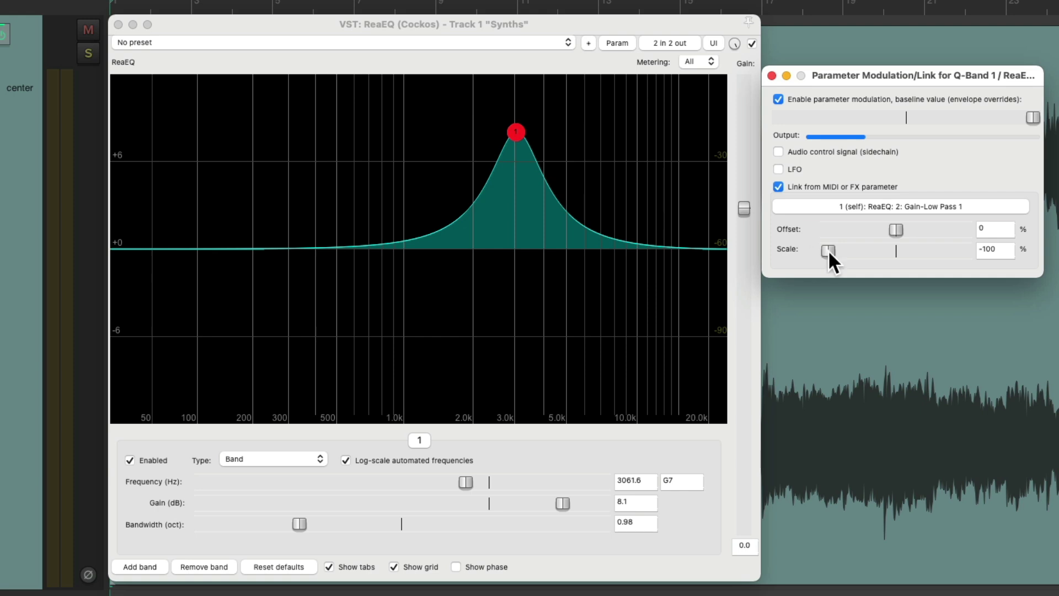
{"action": "mouse_move", "coordinate": [893, 230]}
{"action": "left_mouse_down"}
{"action": "mouse_move", "coordinate": [884, 229]}
{"action": "mouse_move", "coordinate": [901, 228]}
{"action": "left_mouse_up"}
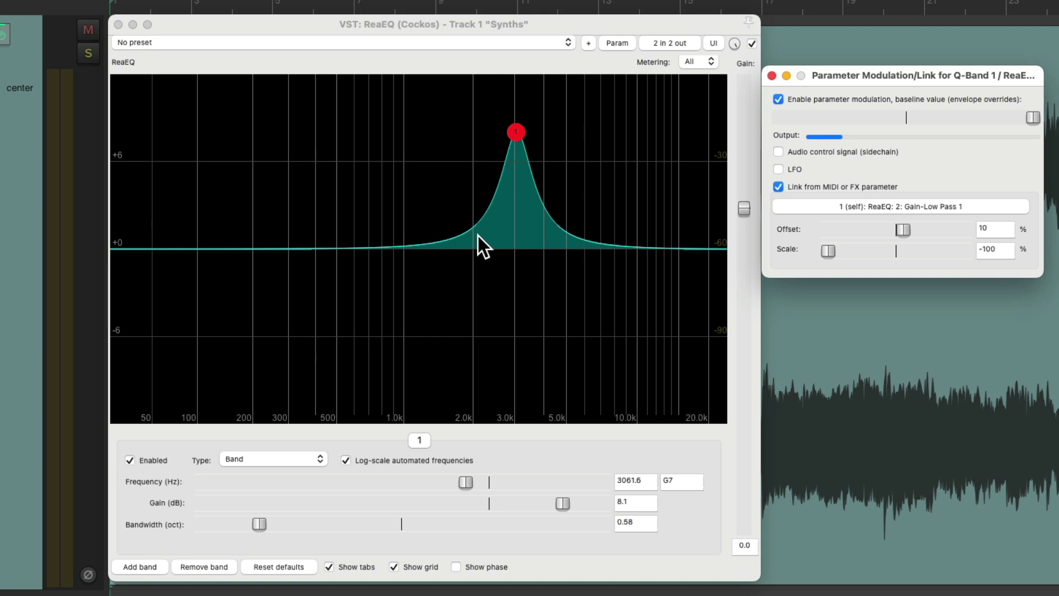
- Reset the link offset to 0% and band 1's gain to 0.0 dB
{"action": "double_click", "coordinate": [902, 228]}
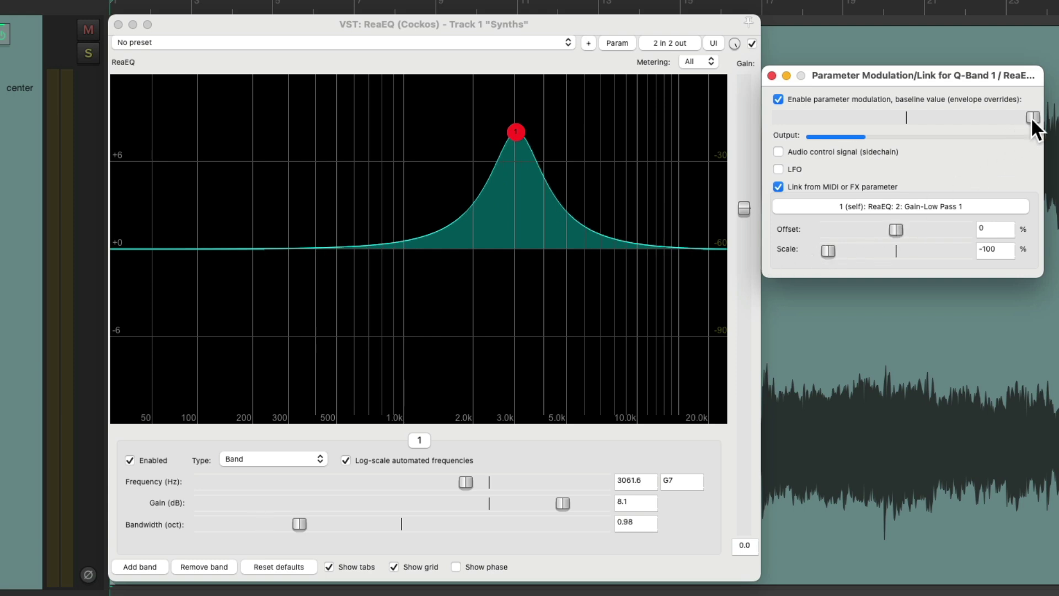
{"action": "double_click", "coordinate": [566, 501]}
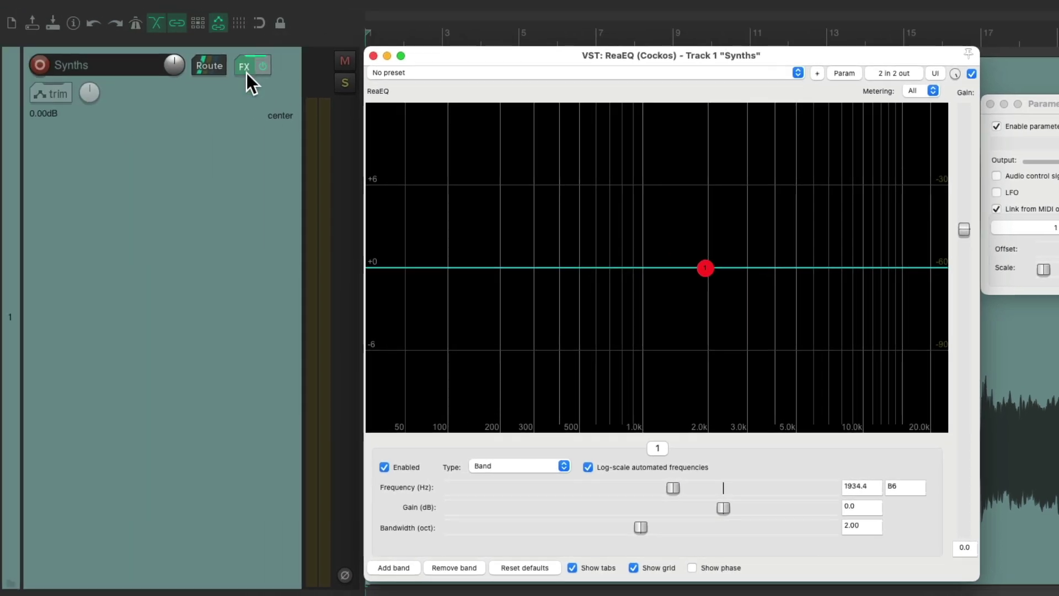
- Save the ReaEQ from the track's FX window as the FX chain 'Auto-Bandwidth EQ'
{"action": "left_click", "coordinate": [246, 73]}
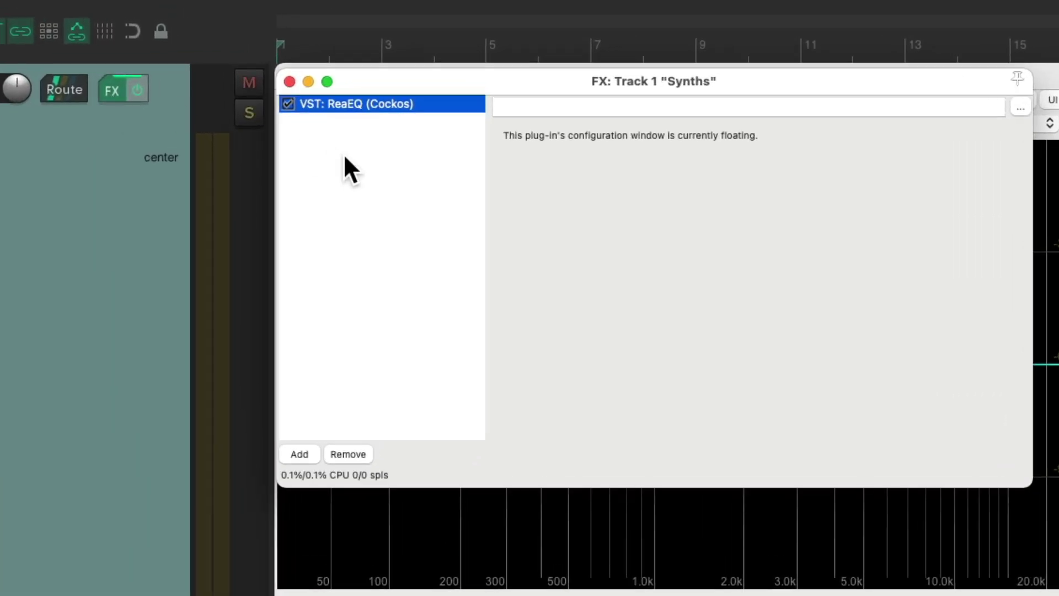
{"action": "right_click", "coordinate": [345, 154]}
{"action": "mouse_move", "coordinate": [356, 205]}
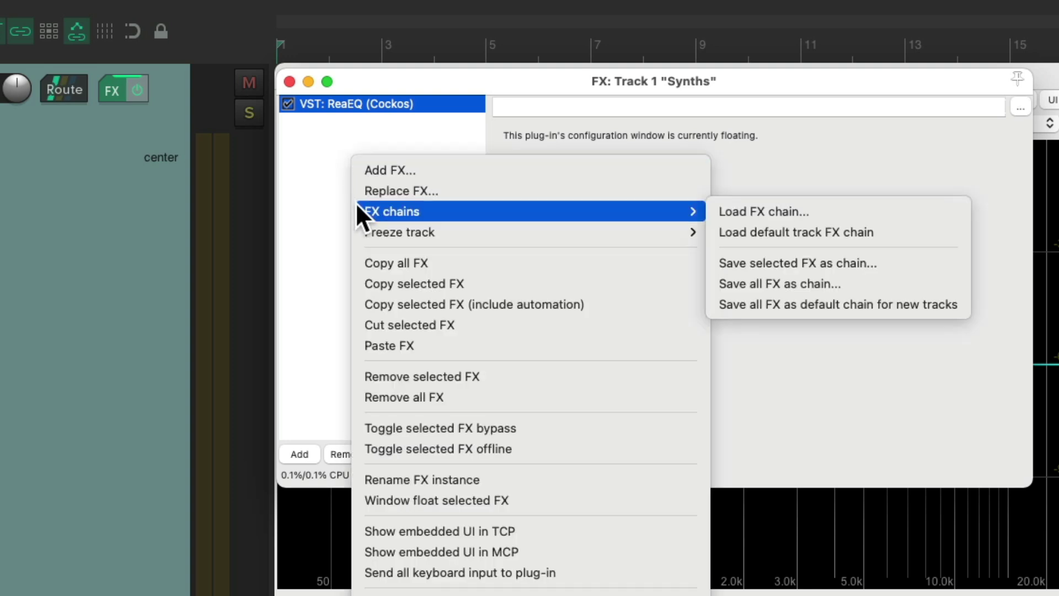
{"action": "left_click", "coordinate": [714, 259]}
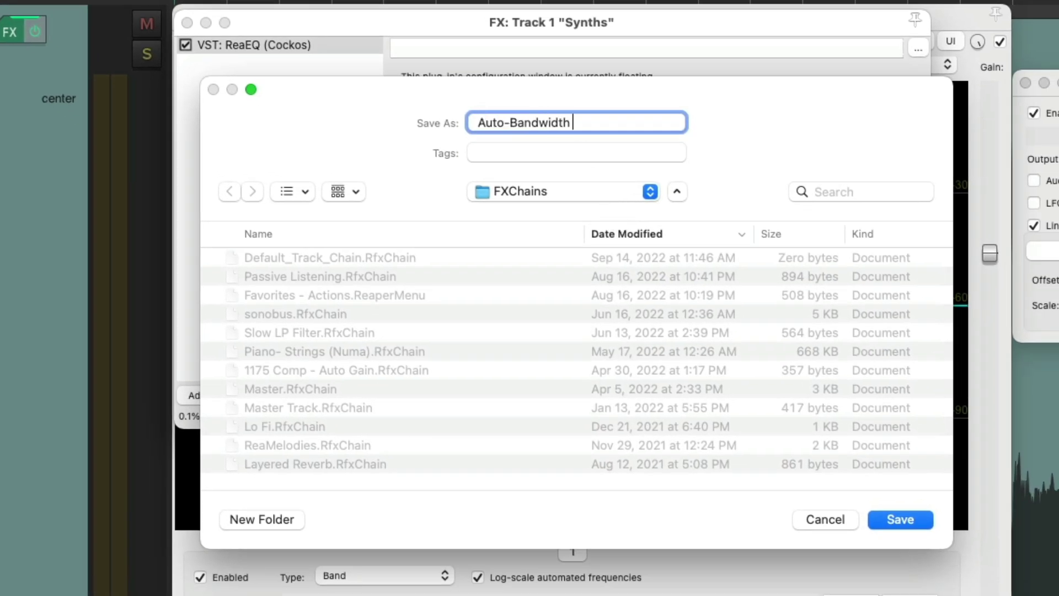
{"action": "key", "text": "Return"}
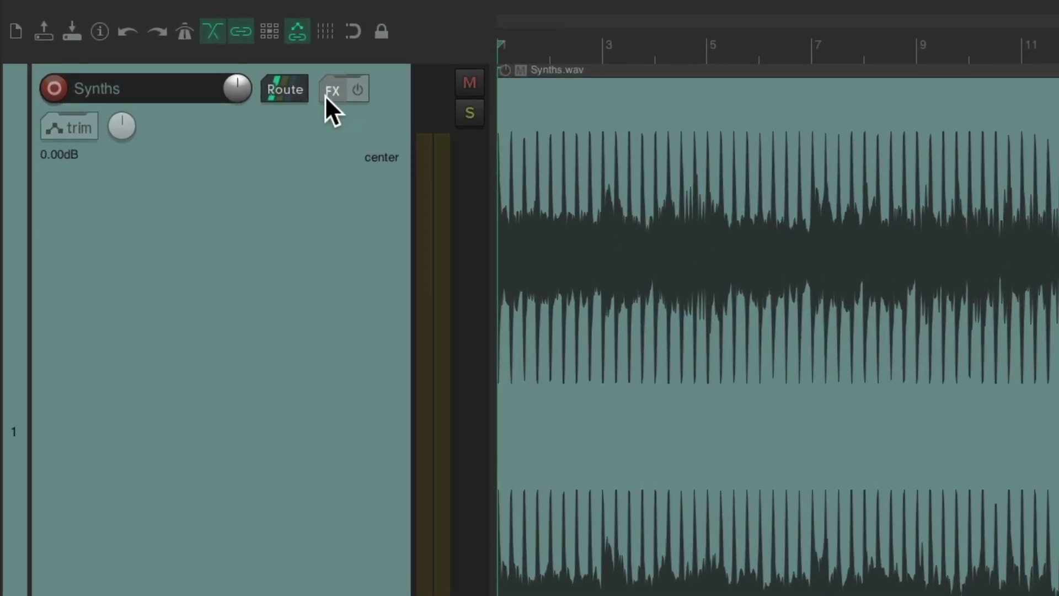
- Load the 'Auto-Bandwidth EQ' FX chain onto the Synths track from the FX button menu
{"action": "right_click", "coordinate": [325, 95]}
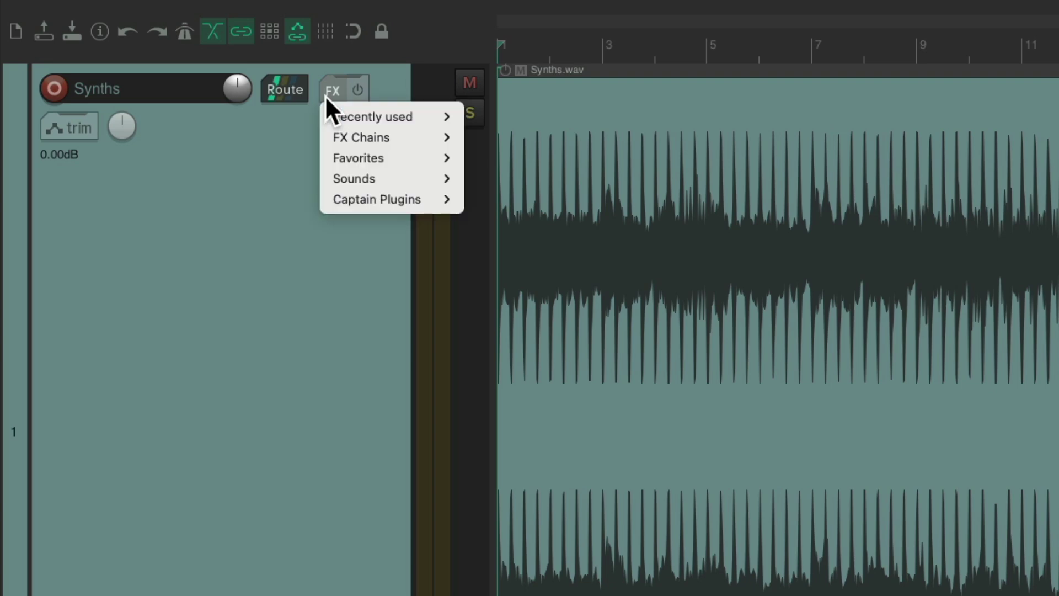
{"action": "mouse_move", "coordinate": [328, 138]}
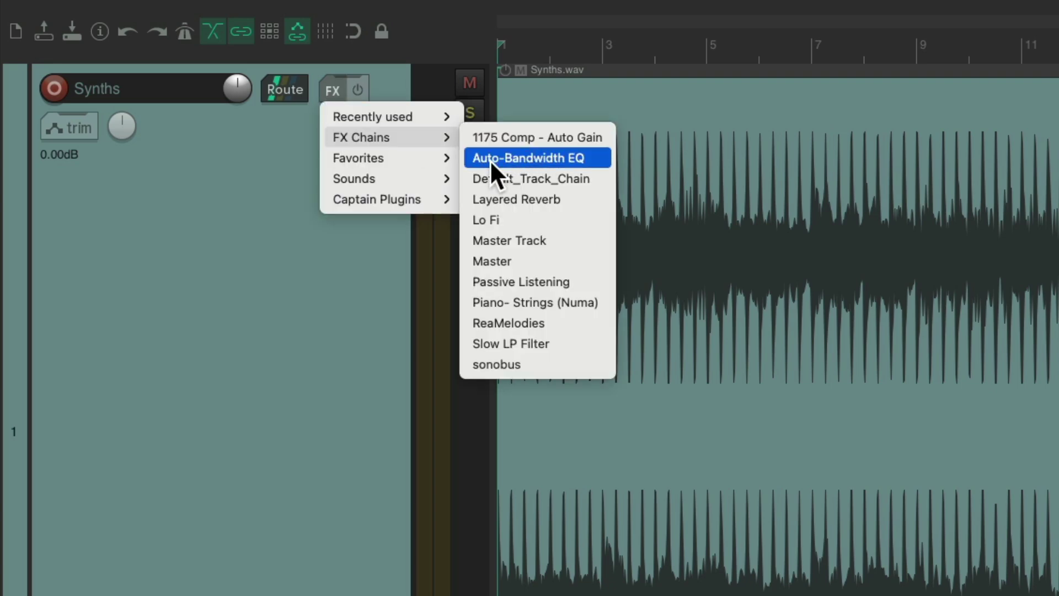
{"action": "left_click", "coordinate": [514, 160]}
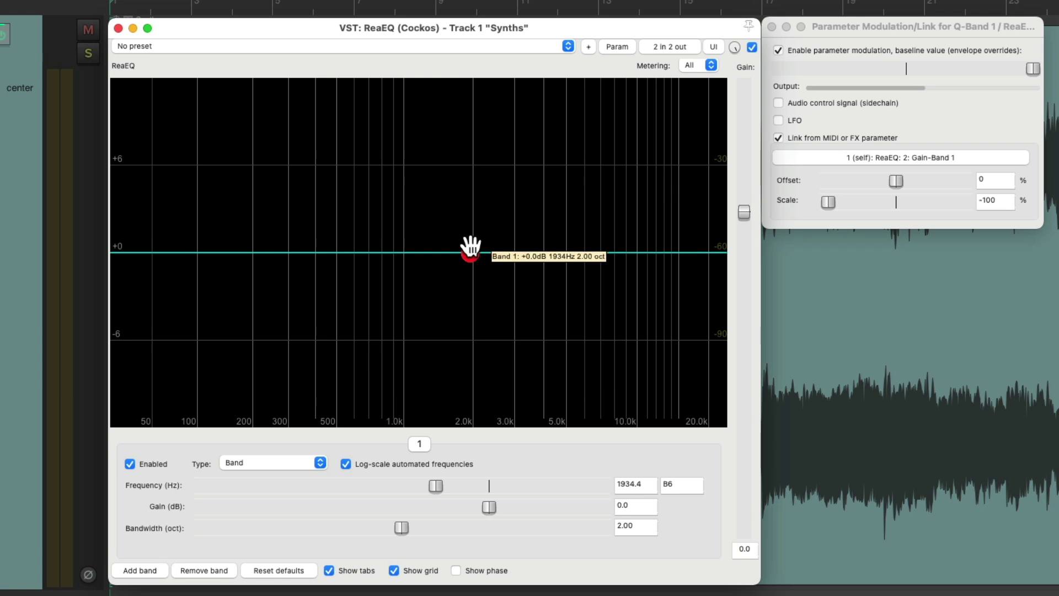
- Play and drag band 1 to confirm bandwidth narrows with gain, ending at +6.5 dB near 1852 Hz
{"action": "key", "text": "space"}
{"action": "left_click_drag", "start_coordinate": [470, 245], "coordinate": [590, 118]}
{"action": "key", "text": "space"}
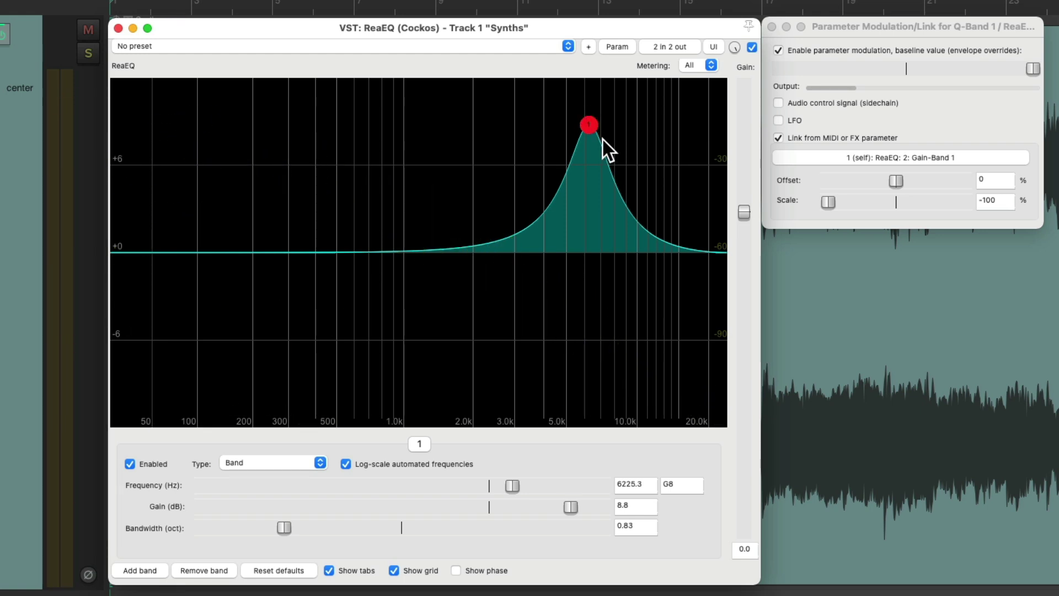
{"action": "left_click_drag", "start_coordinate": [586, 129], "coordinate": [574, 217]}
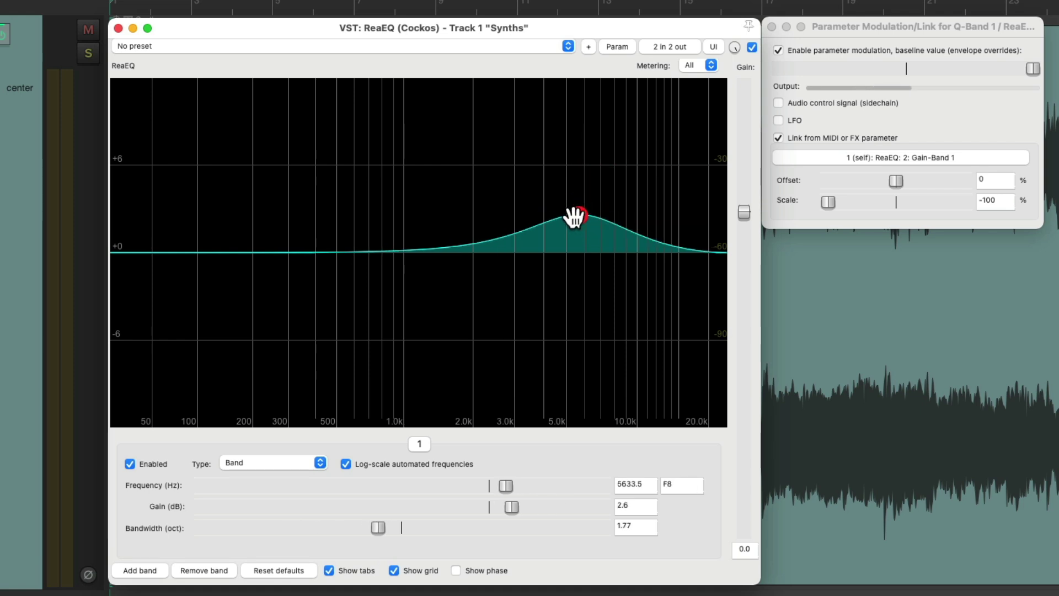
{"action": "key", "text": "space"}
{"action": "left_click_drag", "start_coordinate": [574, 217], "coordinate": [466, 159]}
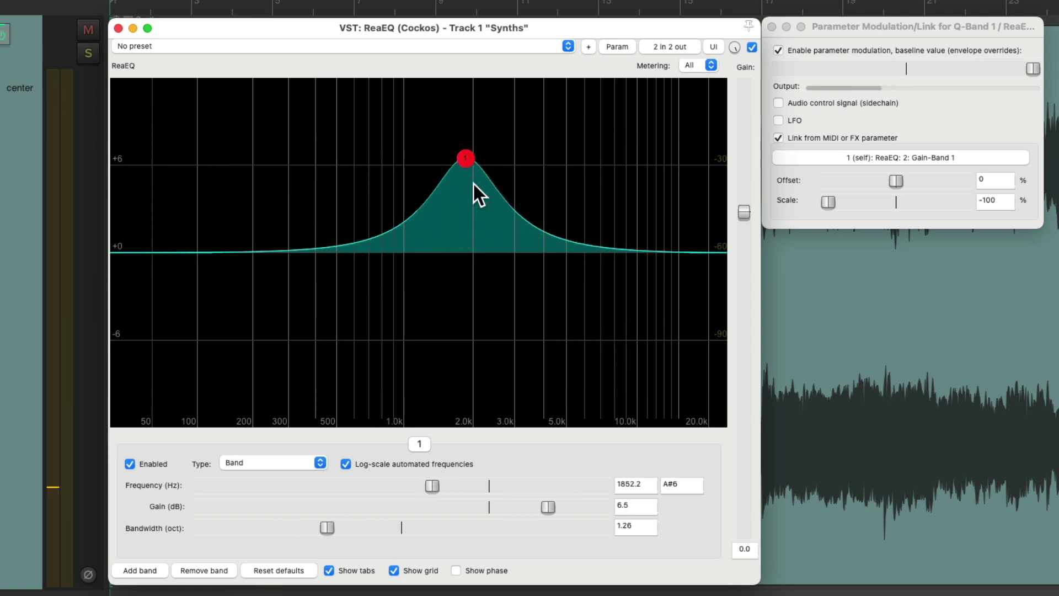